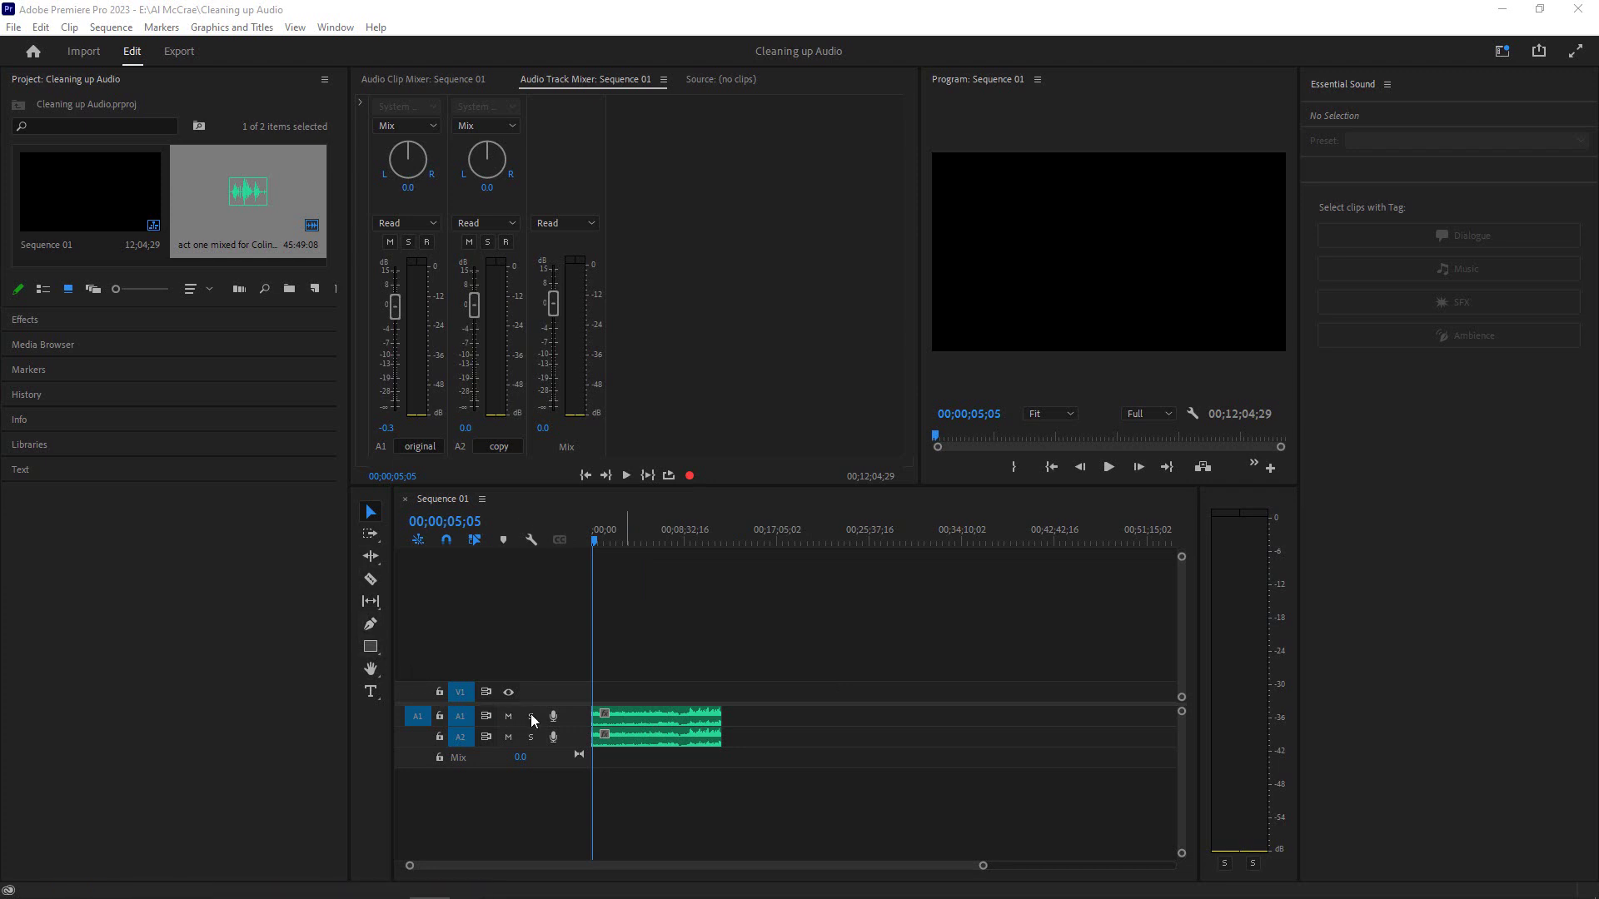
Step: Select the vocal clip on A1, then the duplicated vocal clip on track A2
{"action": "left_click", "coordinate": [621, 719]}
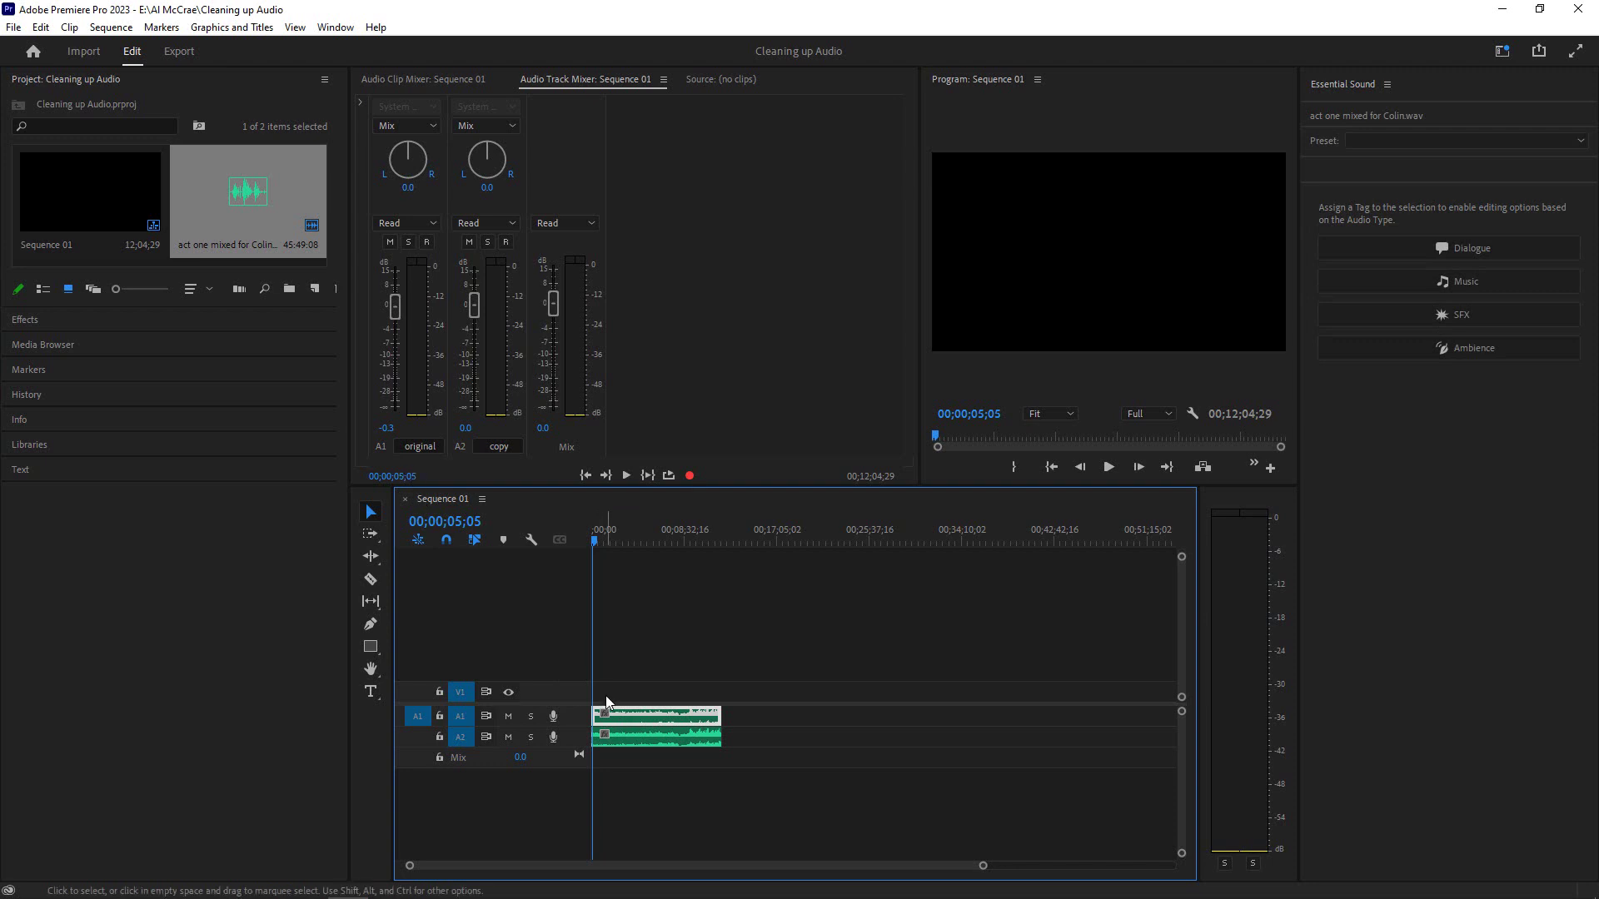
{"action": "left_click", "coordinate": [625, 734]}
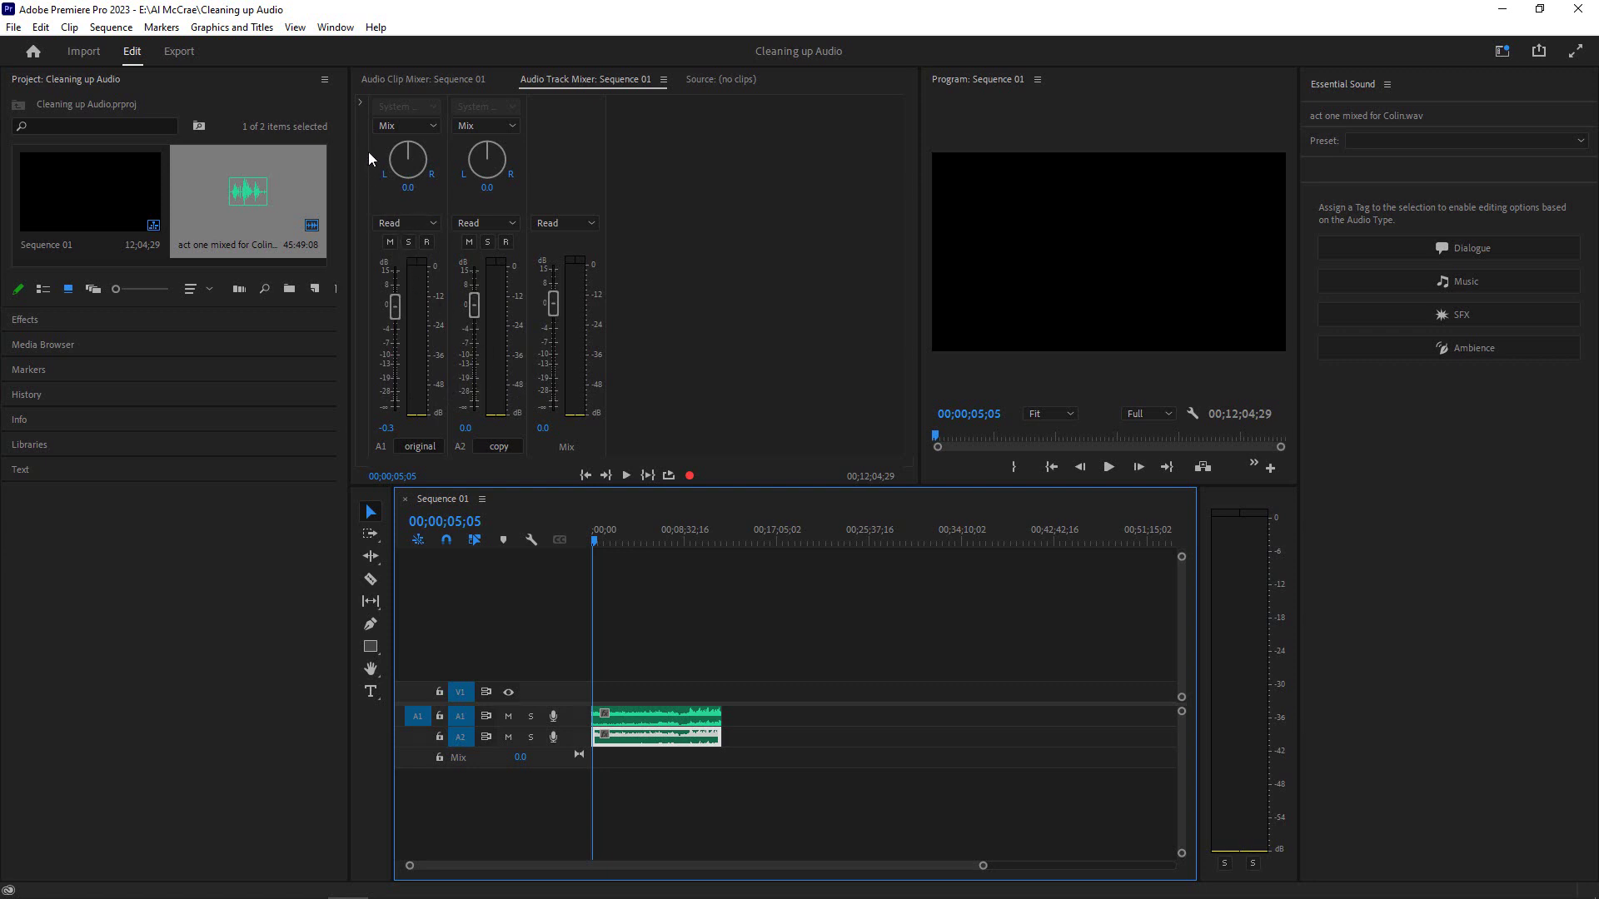
Step: Show the effect insert racks on every Audio Track Mixer track
{"action": "left_click", "coordinate": [360, 101]}
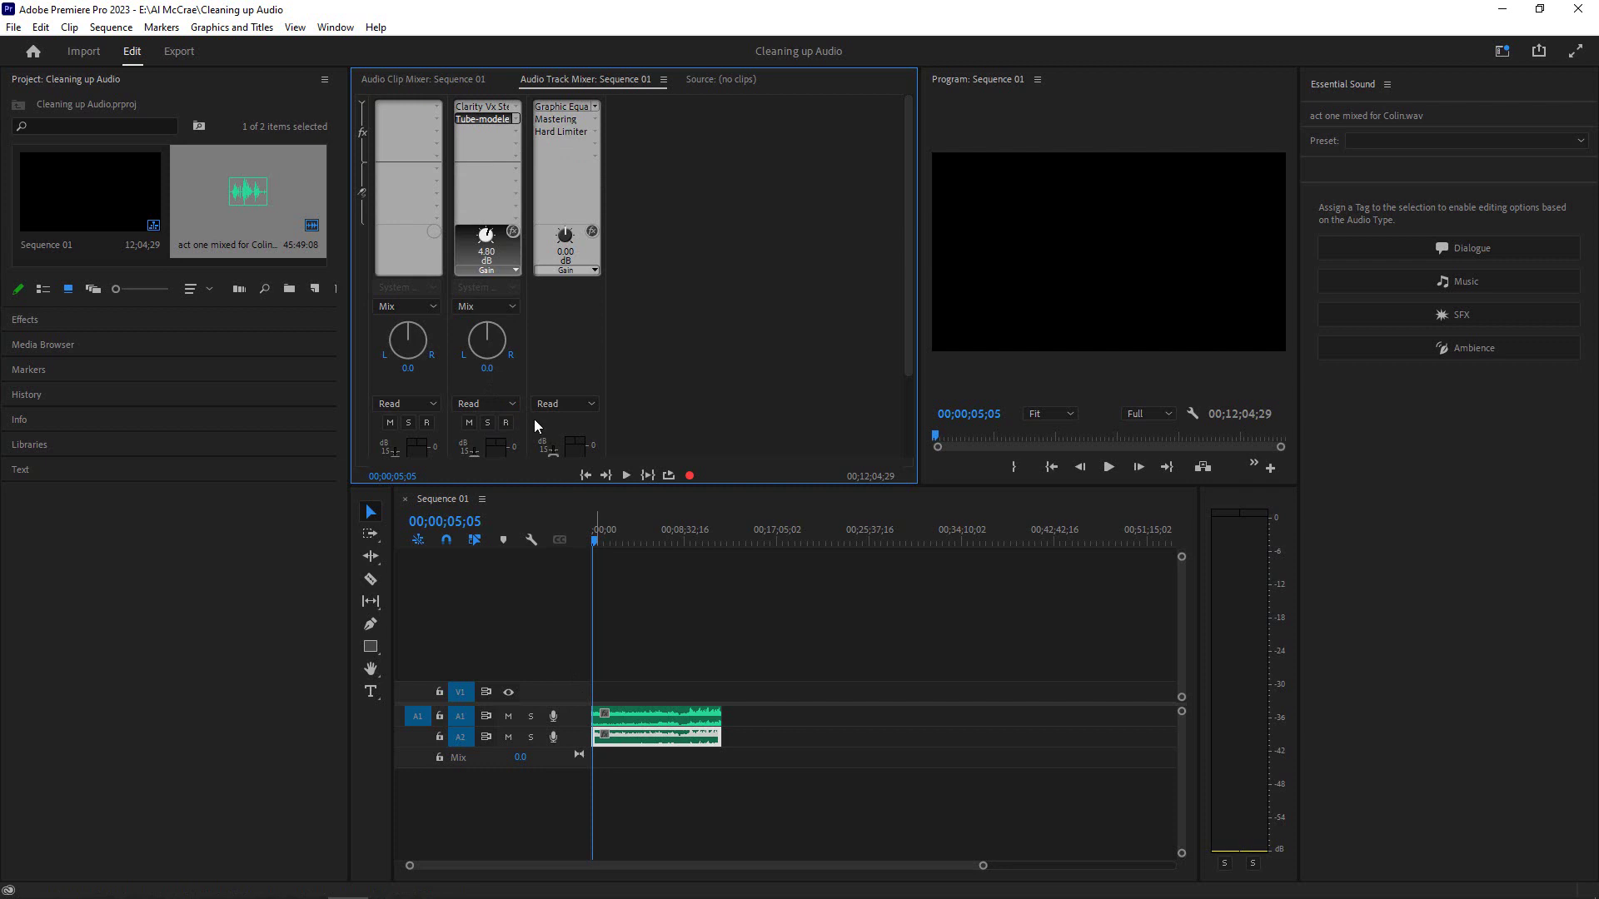
Step: Set the copy track's Clarity Vx to the Broad 1 network and raise clarity to 38.7
{"action": "double_click", "coordinate": [481, 107]}
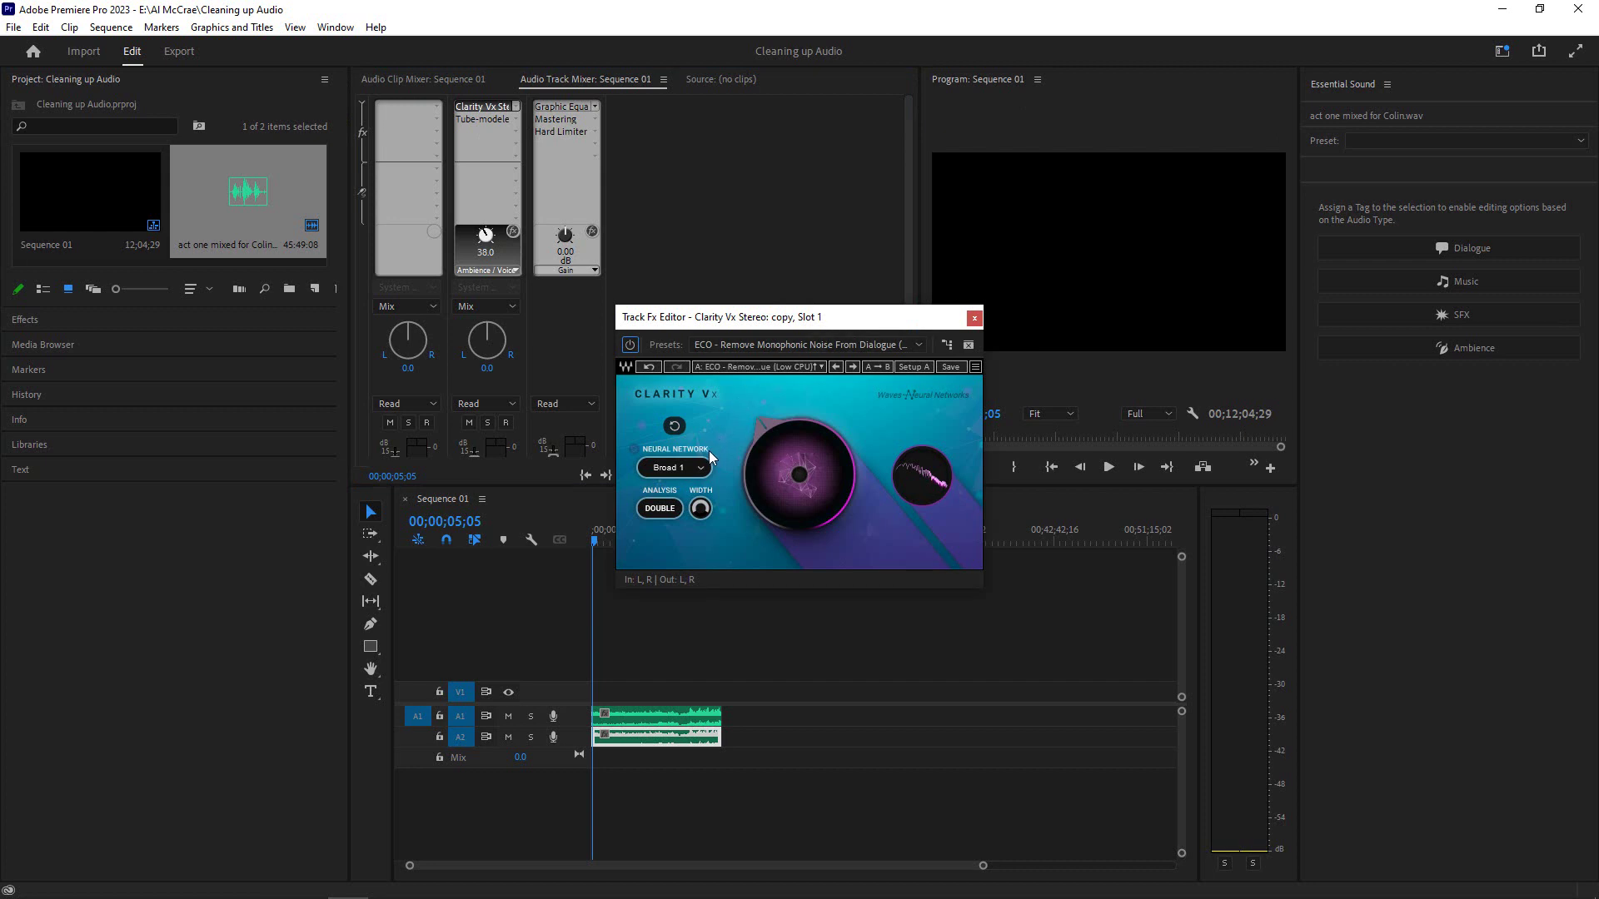
{"action": "left_click", "coordinate": [701, 474]}
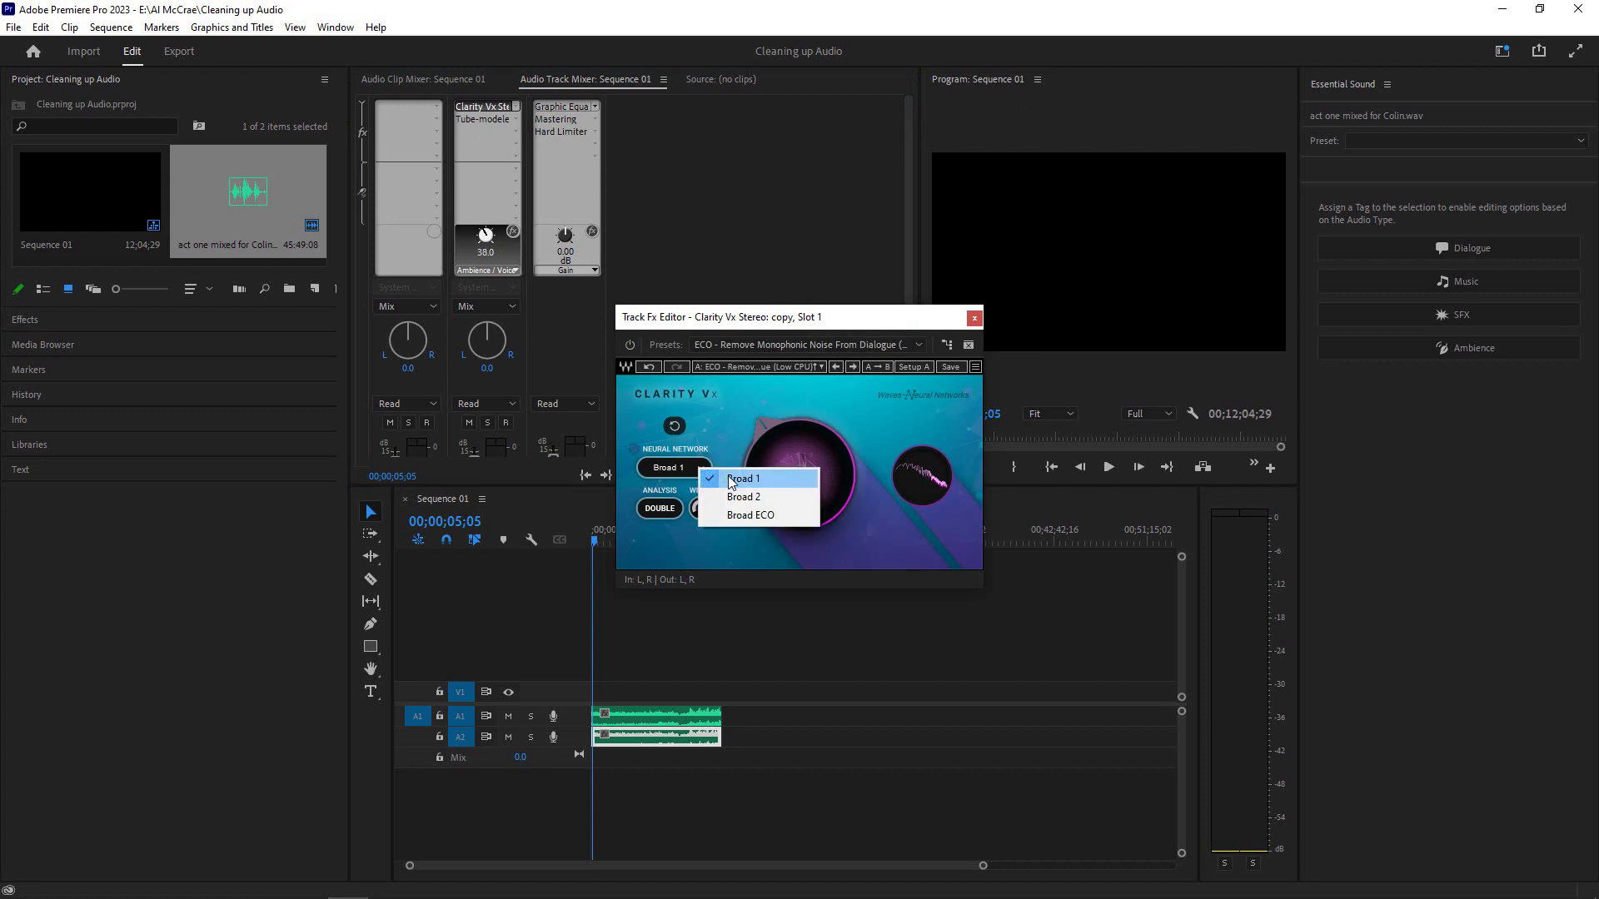
{"action": "left_click", "coordinate": [731, 480]}
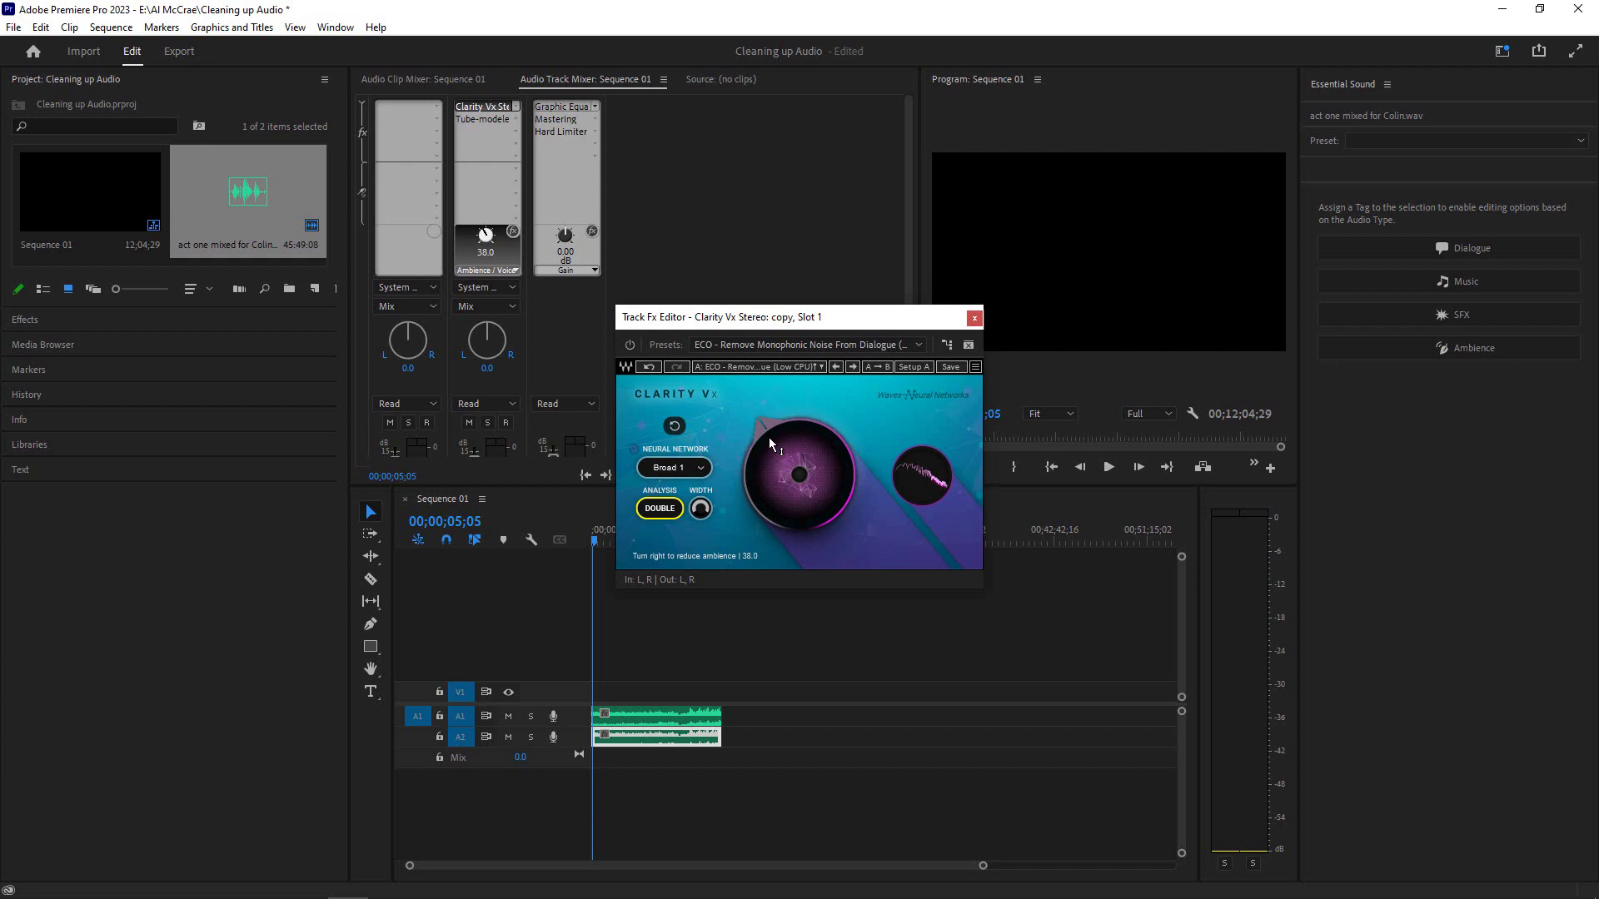
{"action": "mouse_move", "coordinate": [770, 443]}
{"action": "left_click_drag", "start_coordinate": [770, 443], "coordinate": [799, 364]}
{"action": "left_click", "coordinate": [973, 320]}
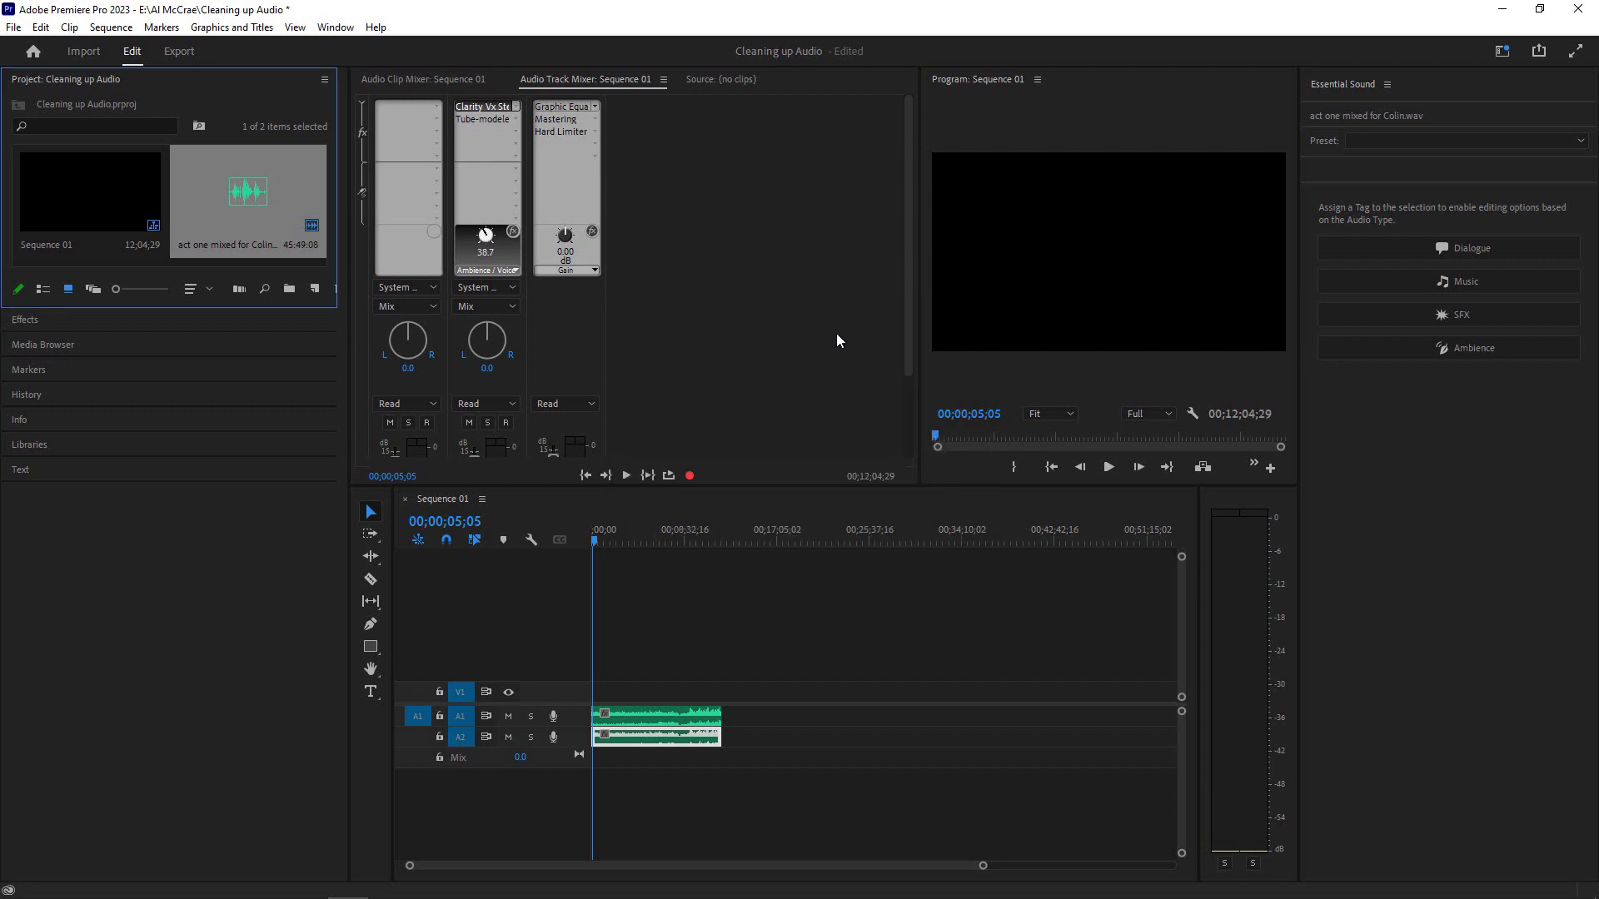
{"action": "double_click", "coordinate": [482, 119]}
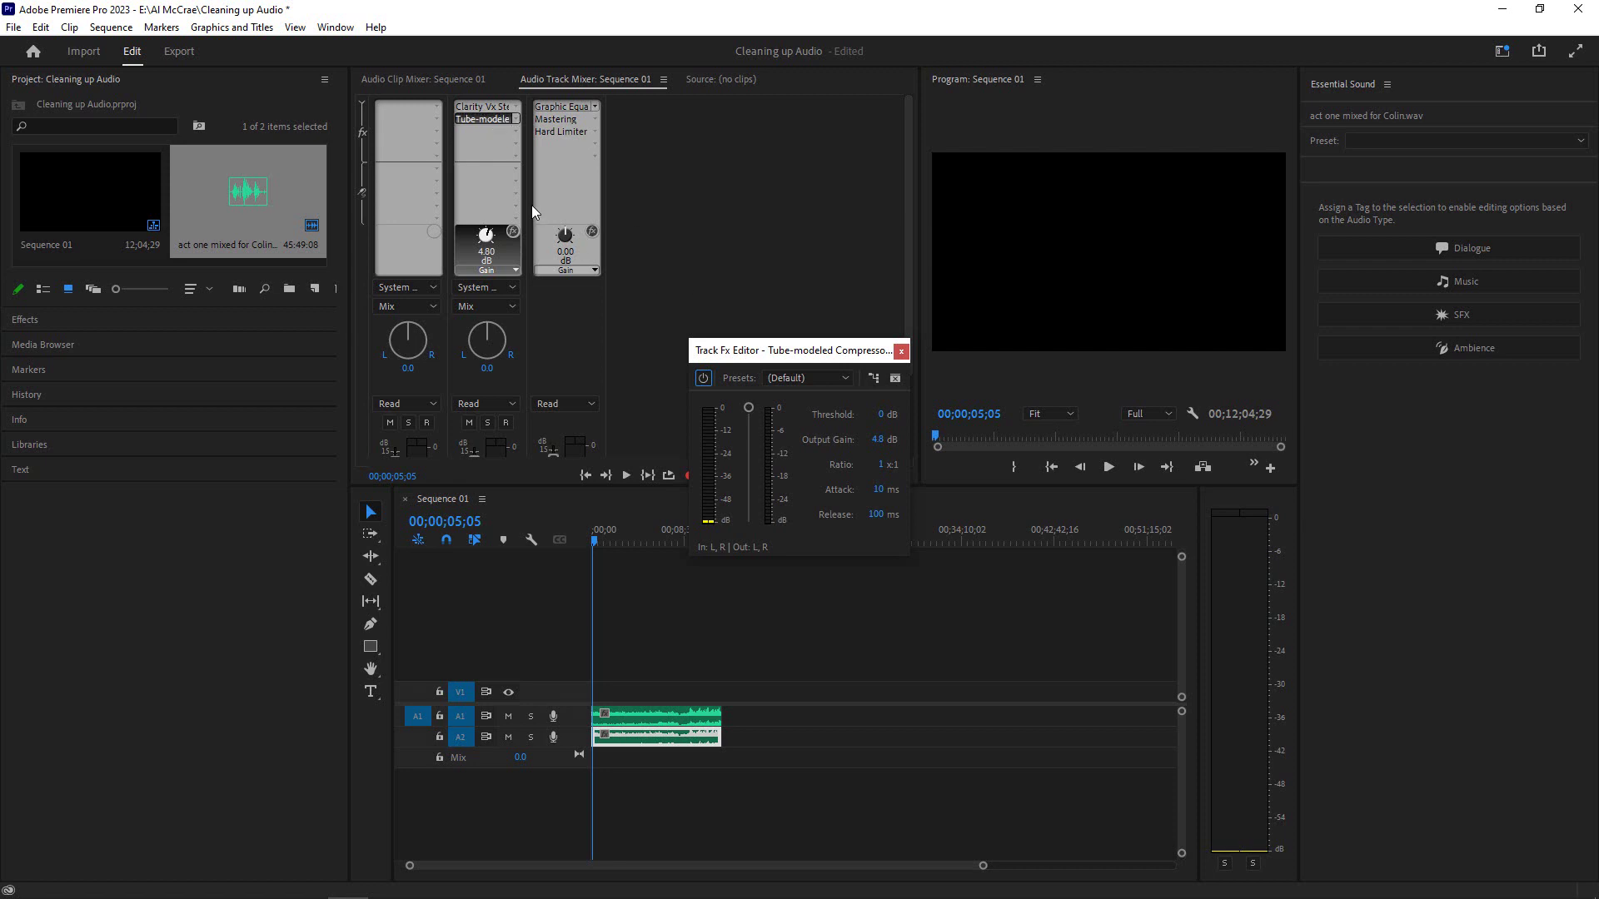
{"action": "left_click", "coordinate": [516, 137]}
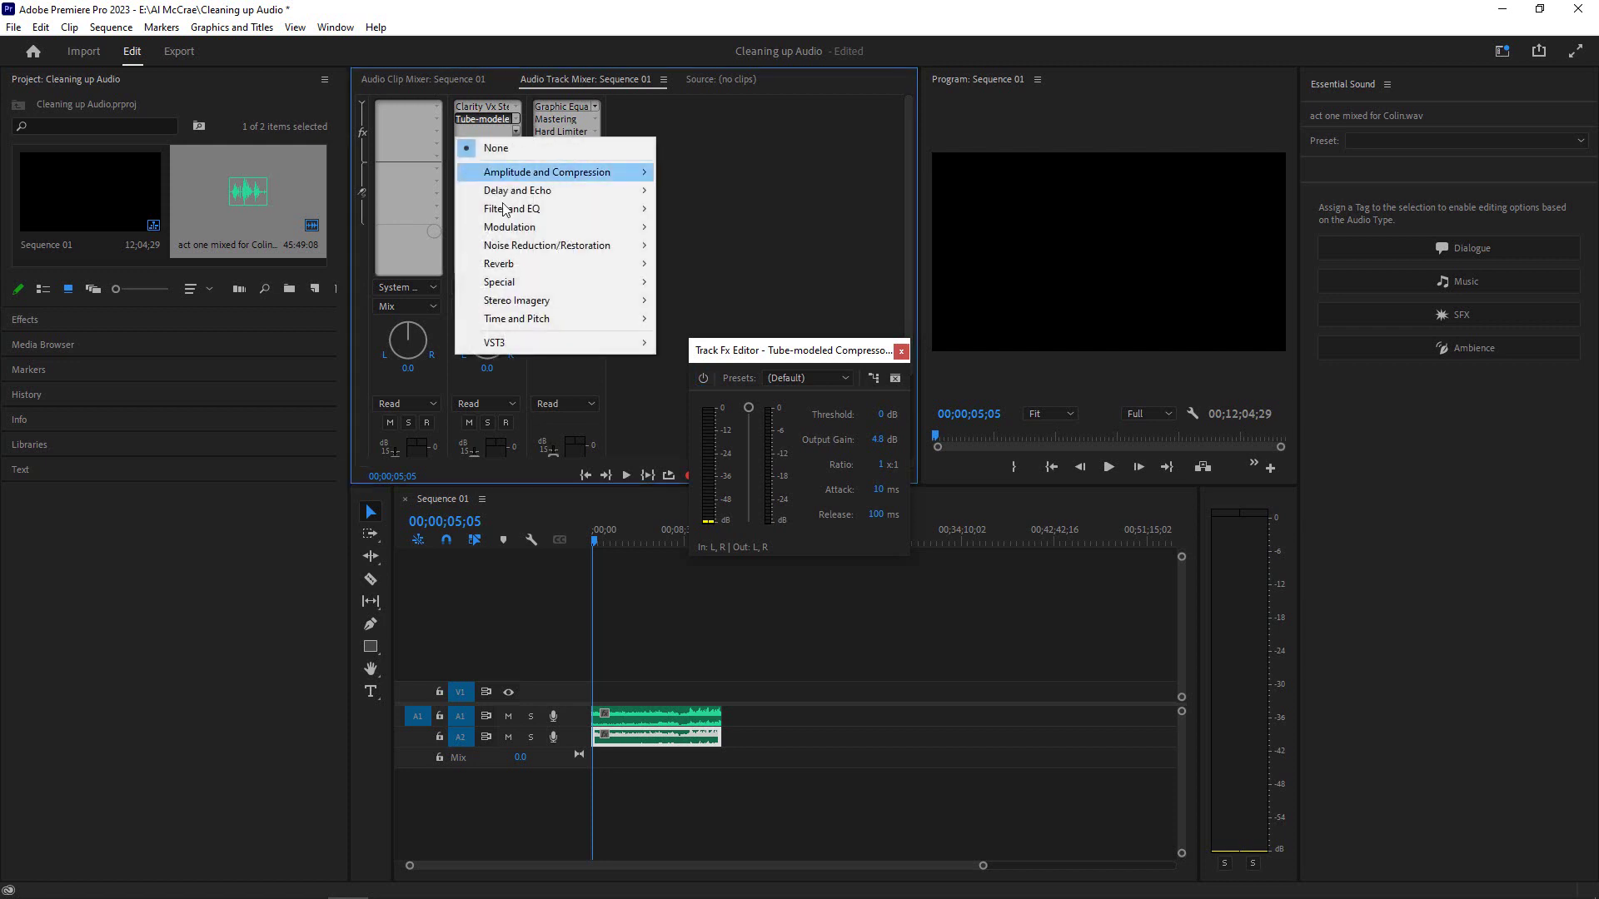
{"action": "left_click", "coordinate": [714, 158]}
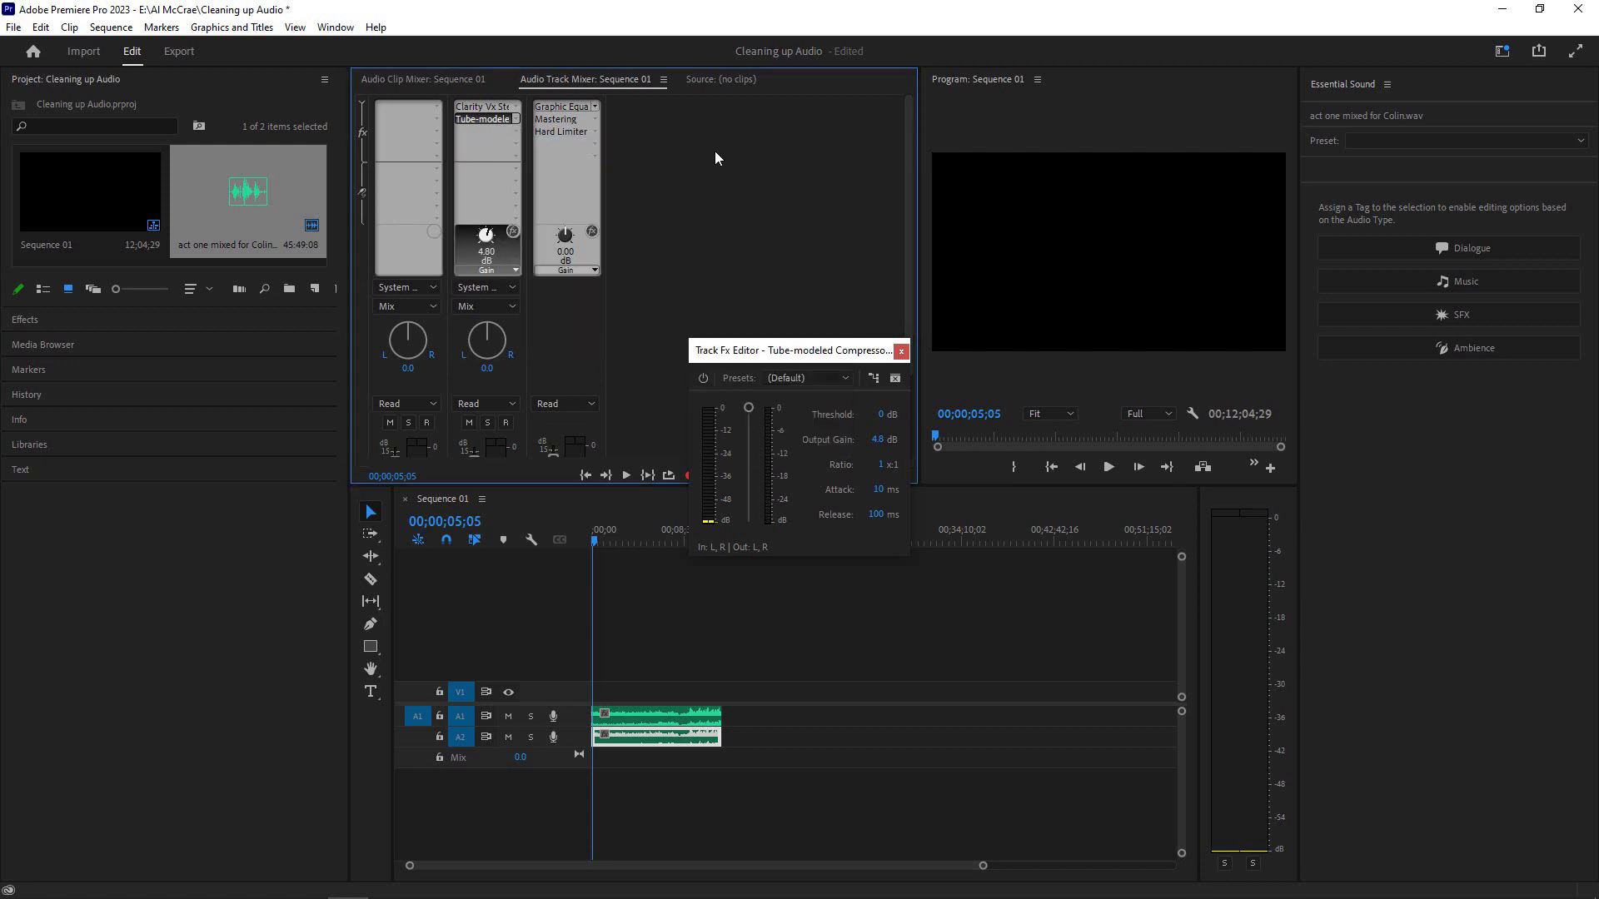
{"action": "left_click", "coordinate": [814, 382]}
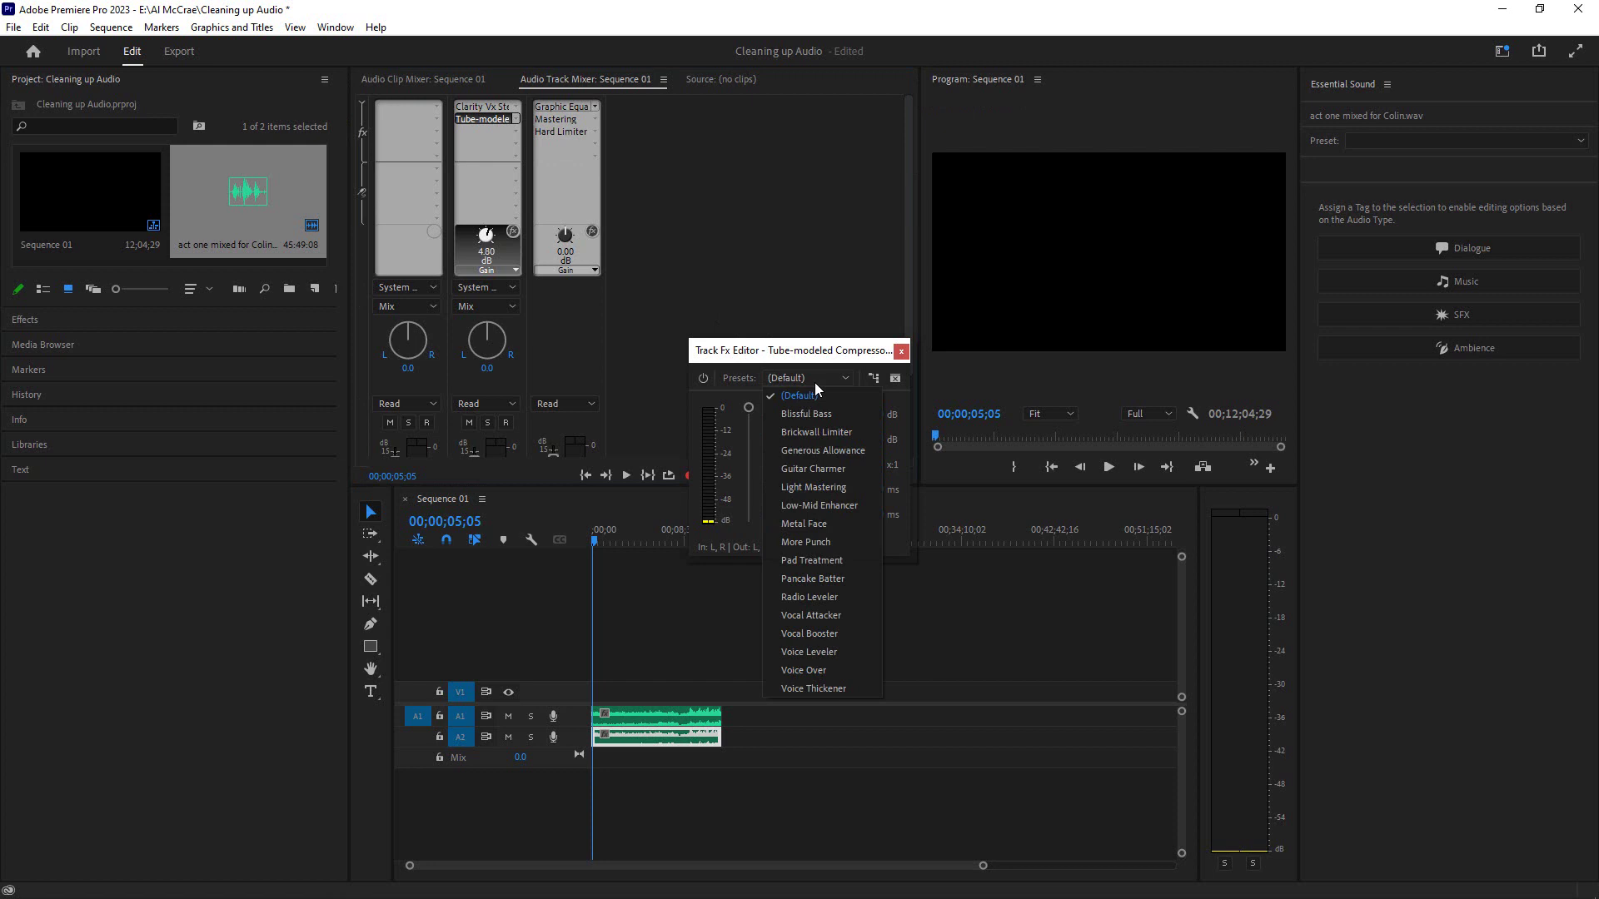
{"action": "left_click", "coordinate": [801, 285]}
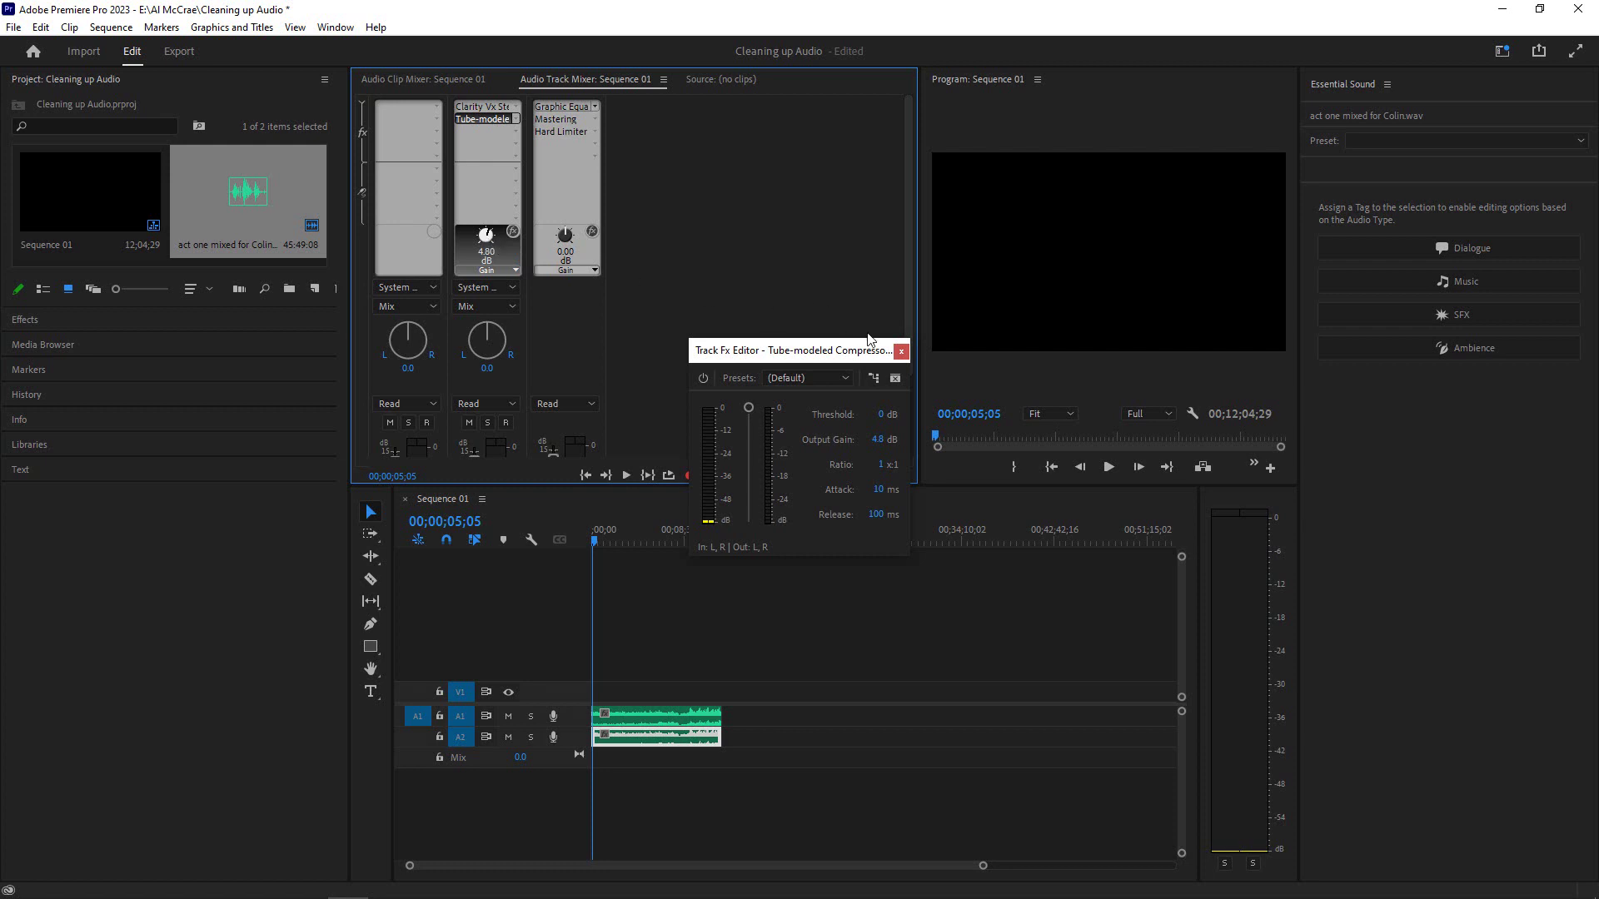
{"action": "left_click", "coordinate": [900, 351]}
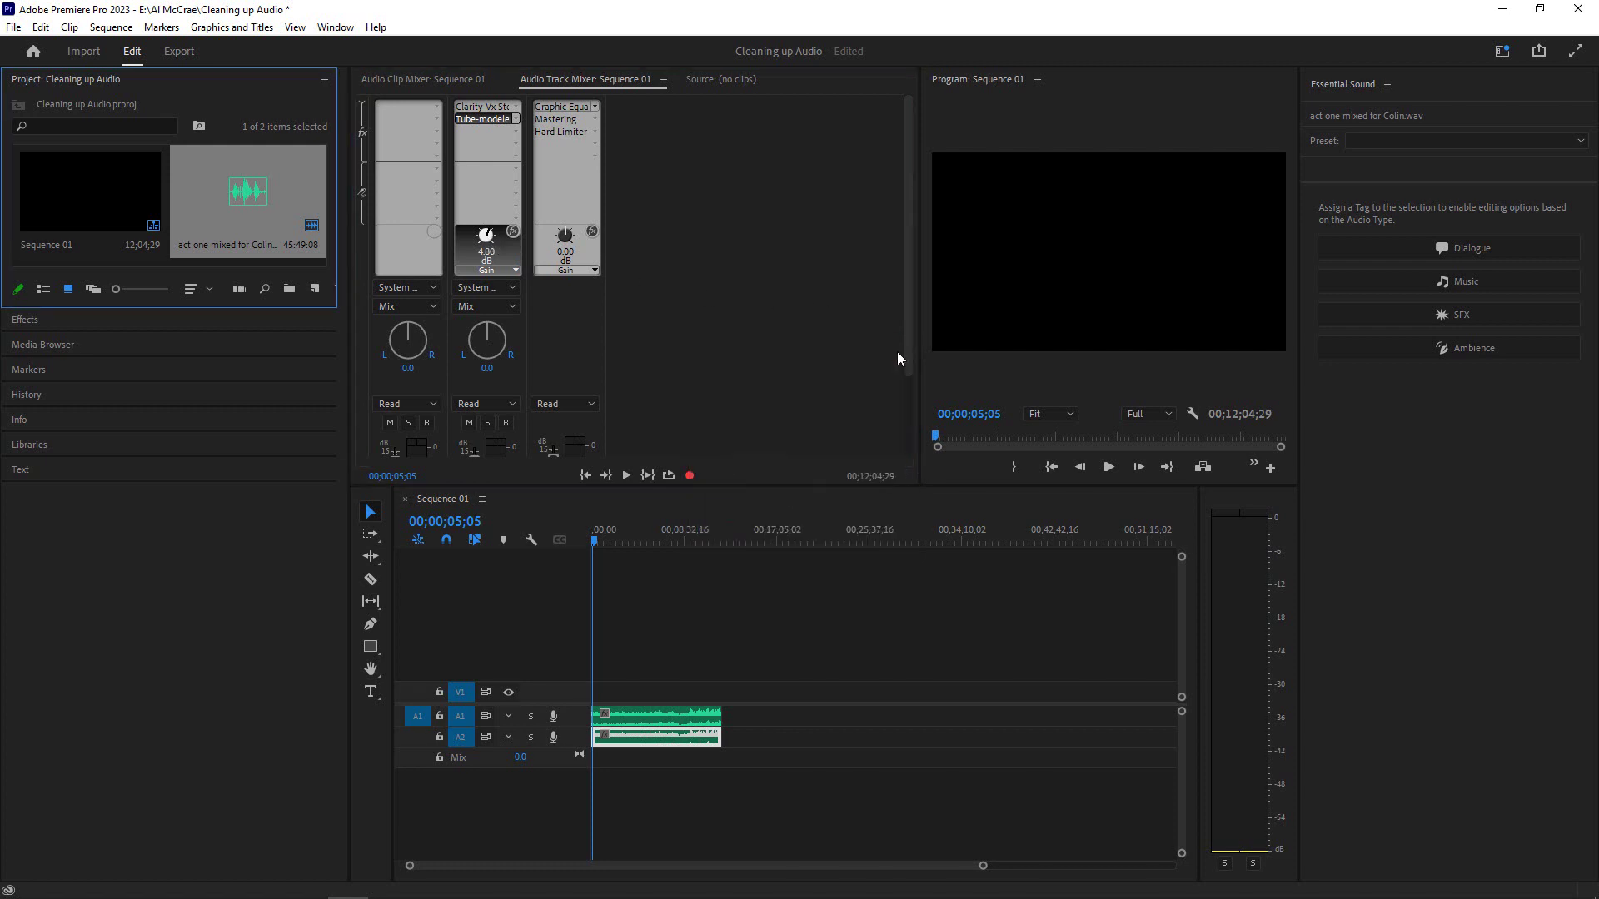
{"action": "left_click", "coordinate": [553, 193]}
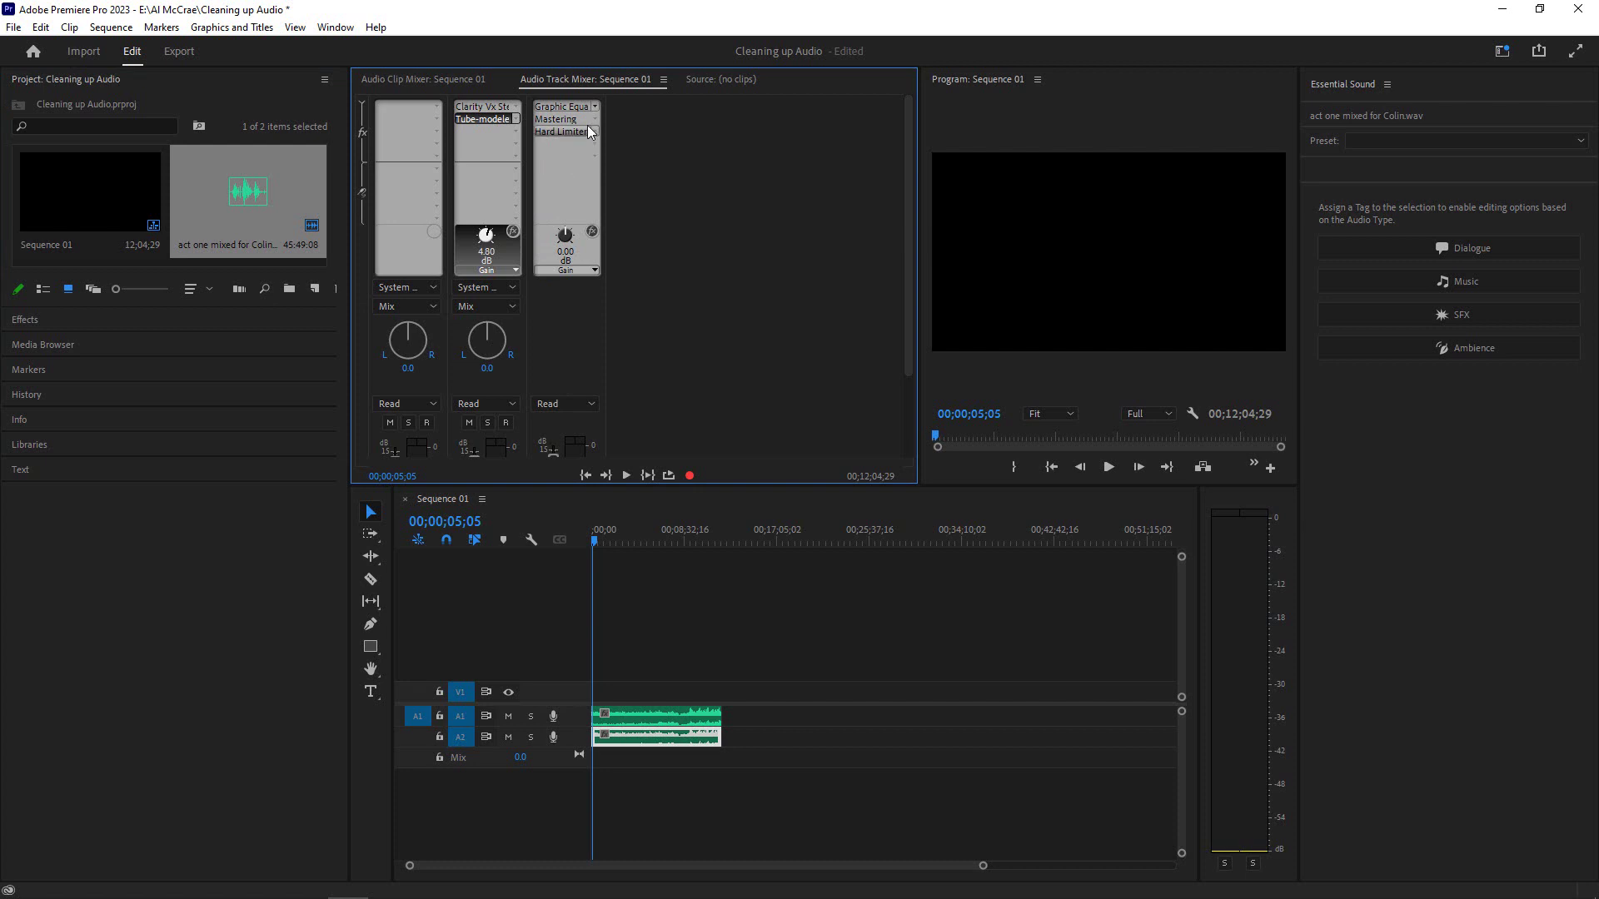
{"action": "double_click", "coordinate": [576, 105]}
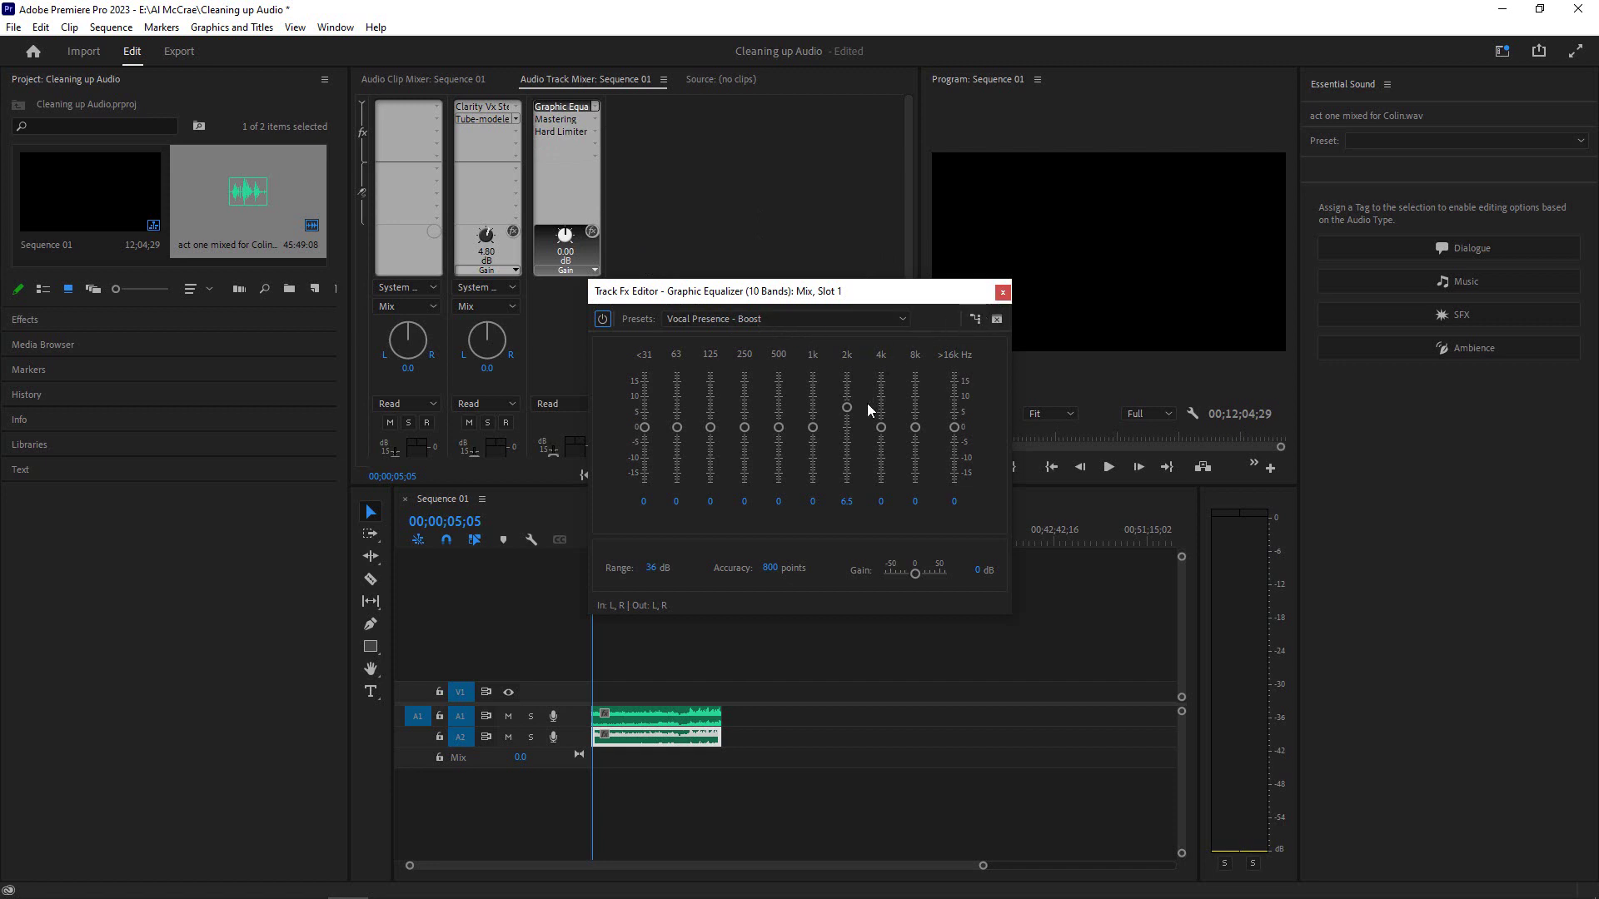
{"action": "left_click", "coordinate": [1003, 292]}
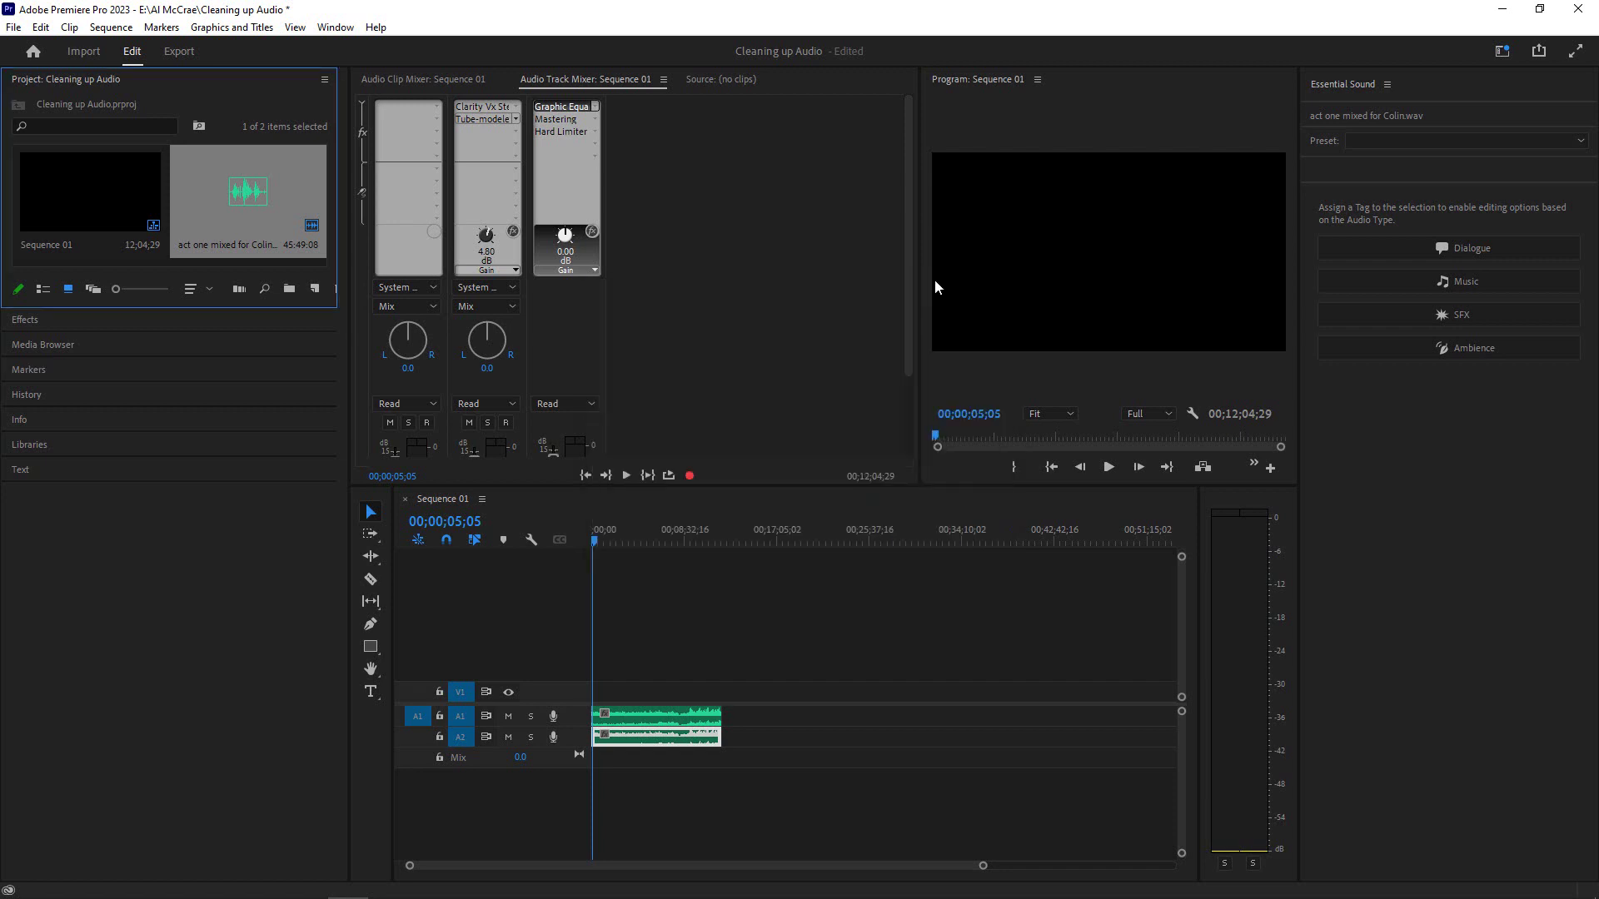
Step: Review the Mix track's Mastering settings, with the peaking band at 3550 Hz, -2.5 dB
{"action": "double_click", "coordinate": [557, 125]}
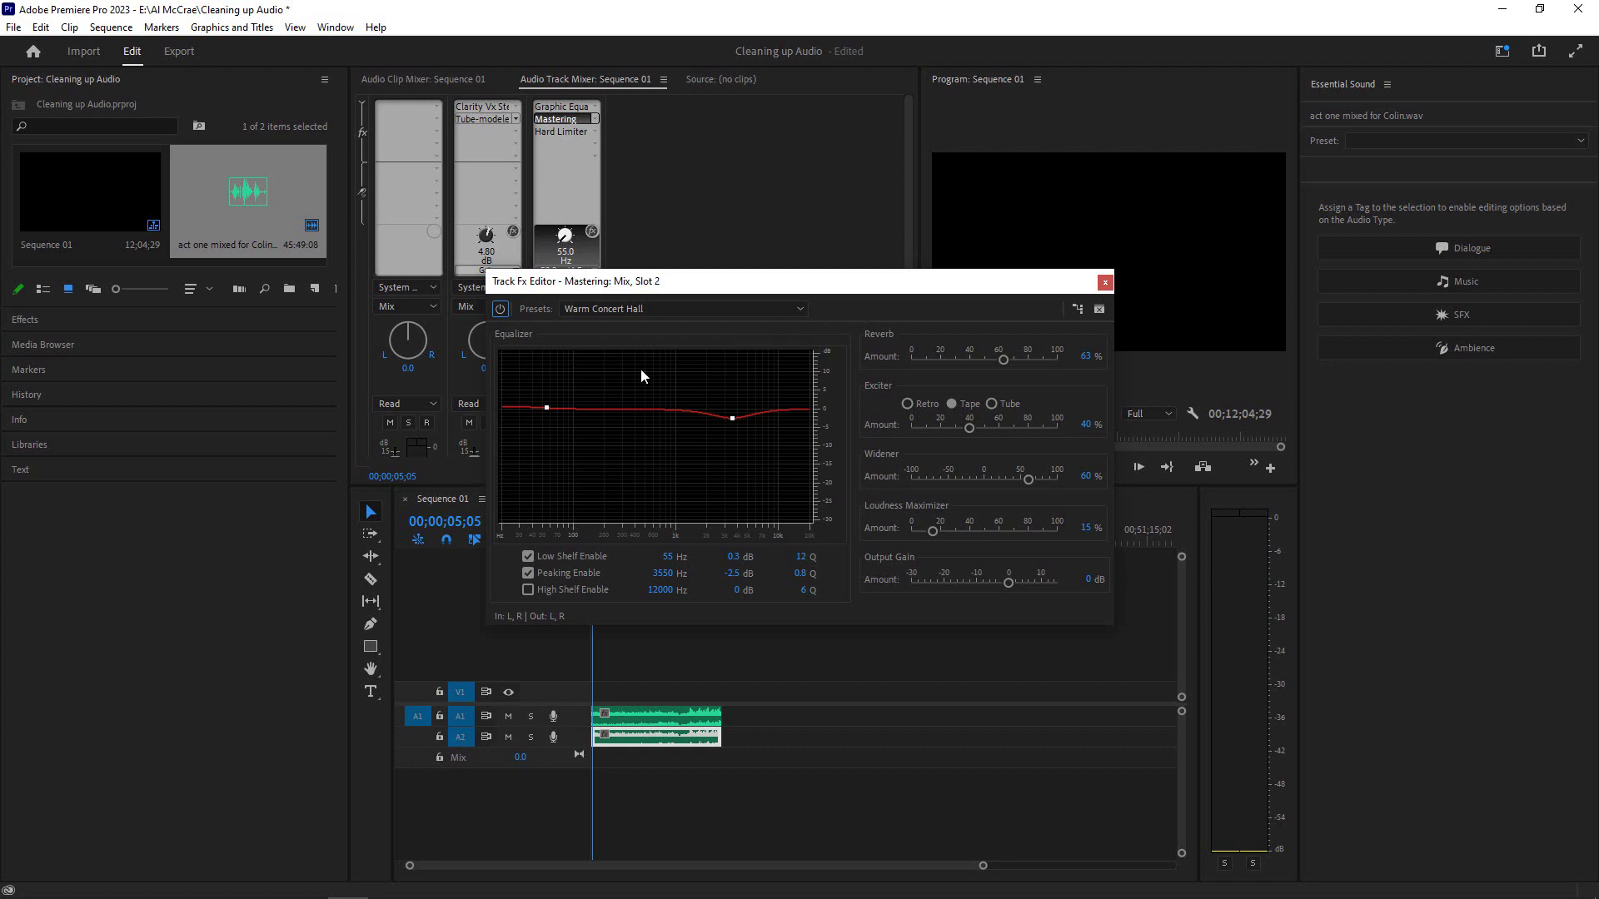
{"action": "mouse_move", "coordinate": [734, 418]}
{"action": "left_click", "coordinate": [1105, 281]}
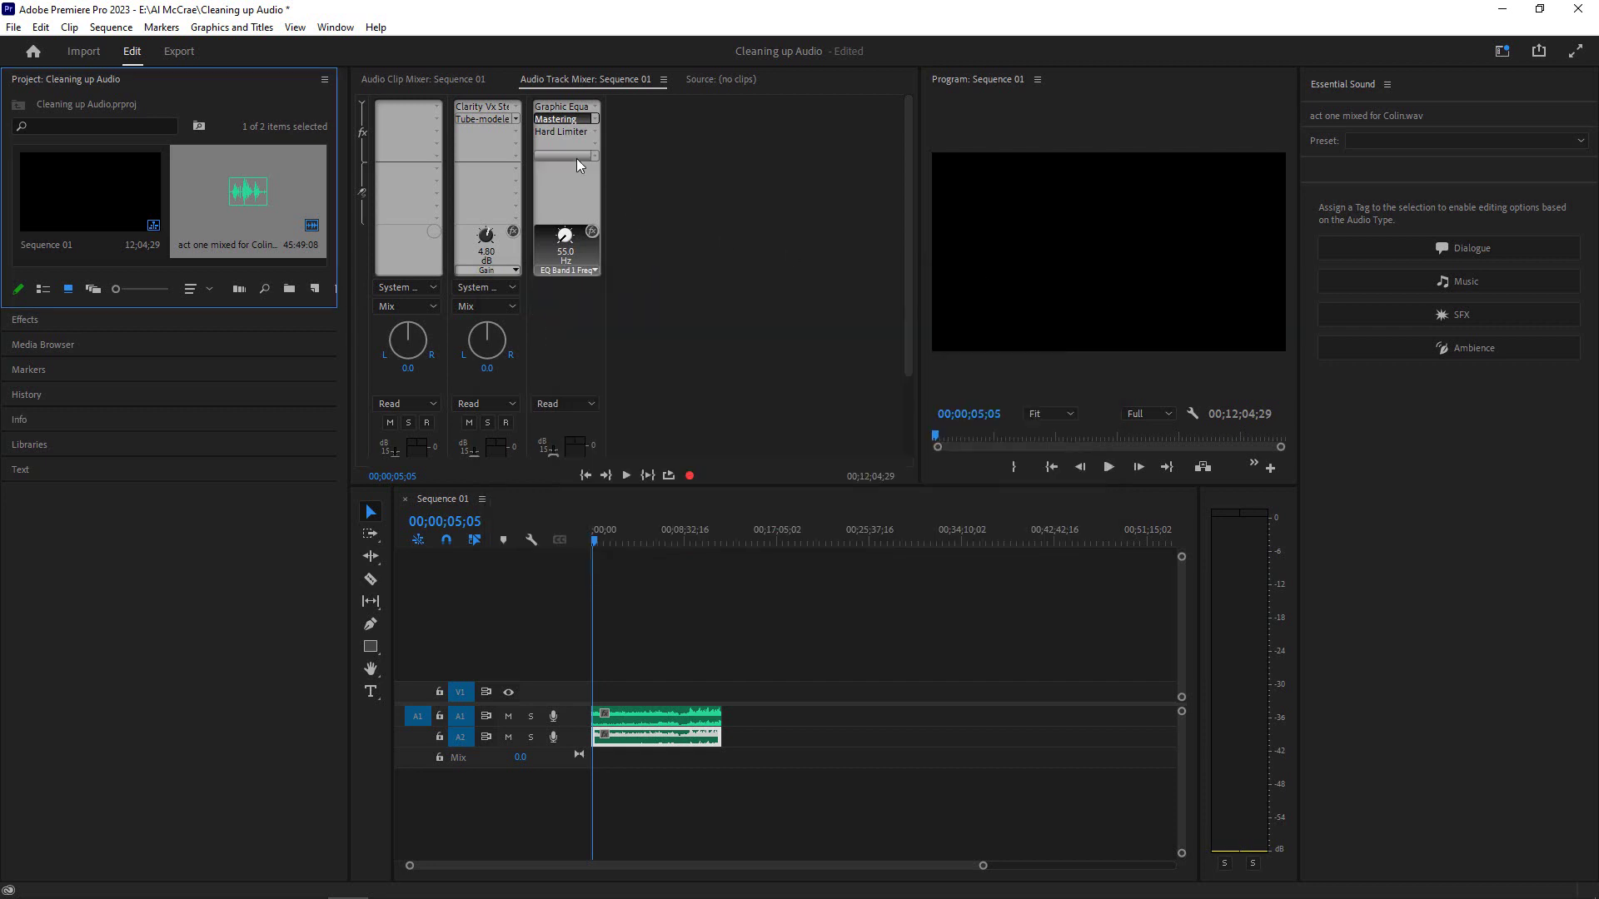
Step: Check the Mix track's Hard Limiter keeps its maximum amplitude at -0.1 dB
{"action": "left_click", "coordinate": [553, 134]}
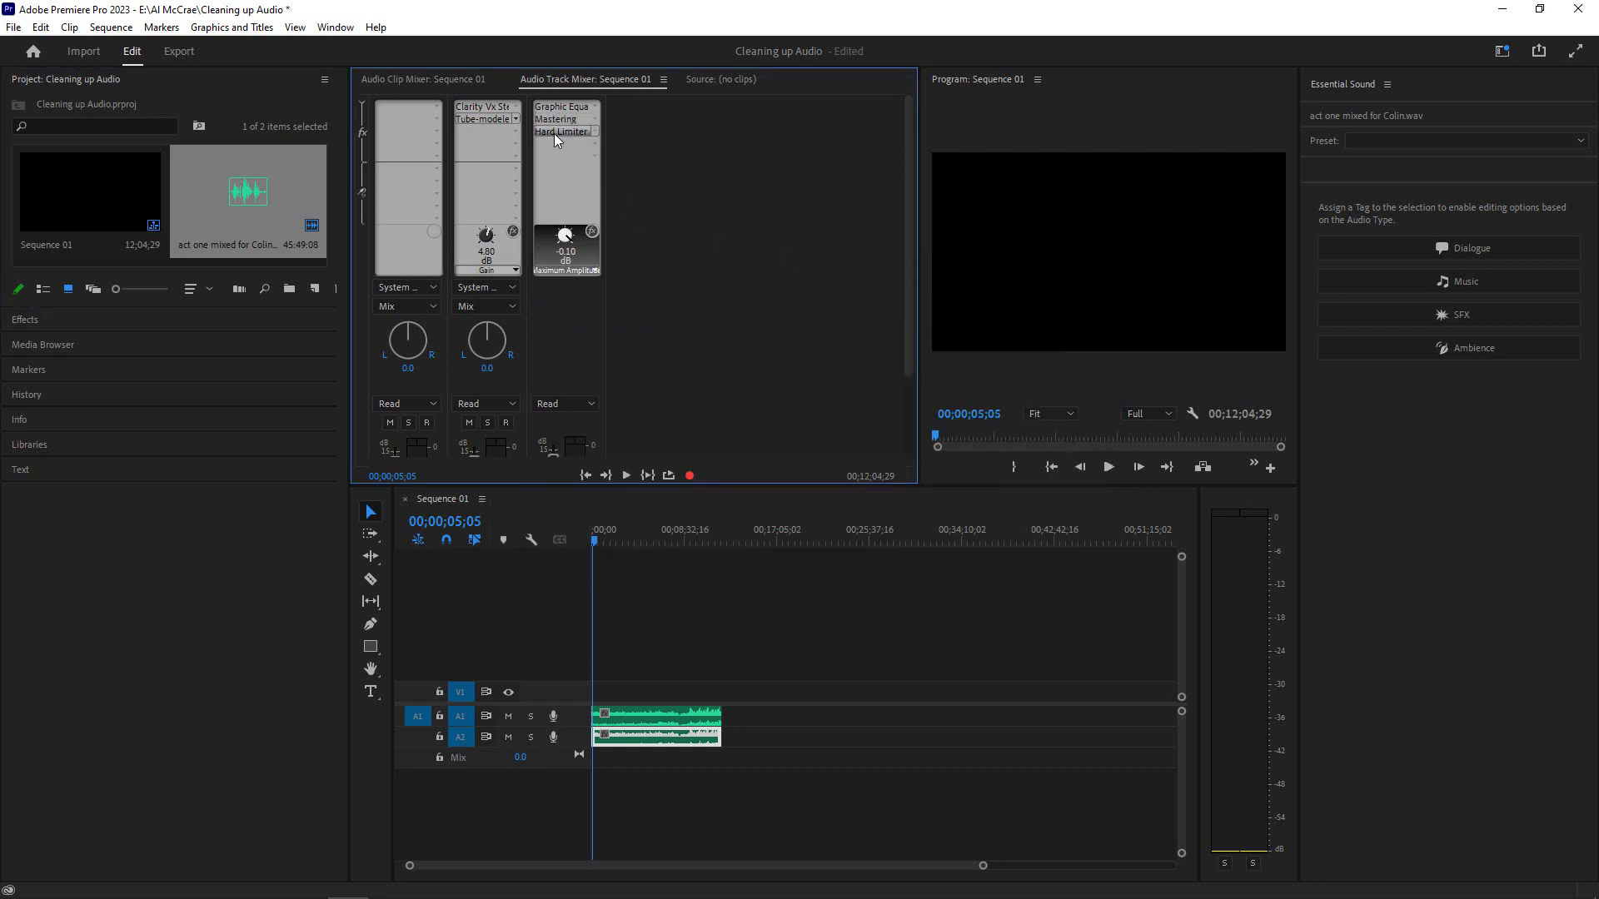
{"action": "double_click", "coordinate": [553, 133]}
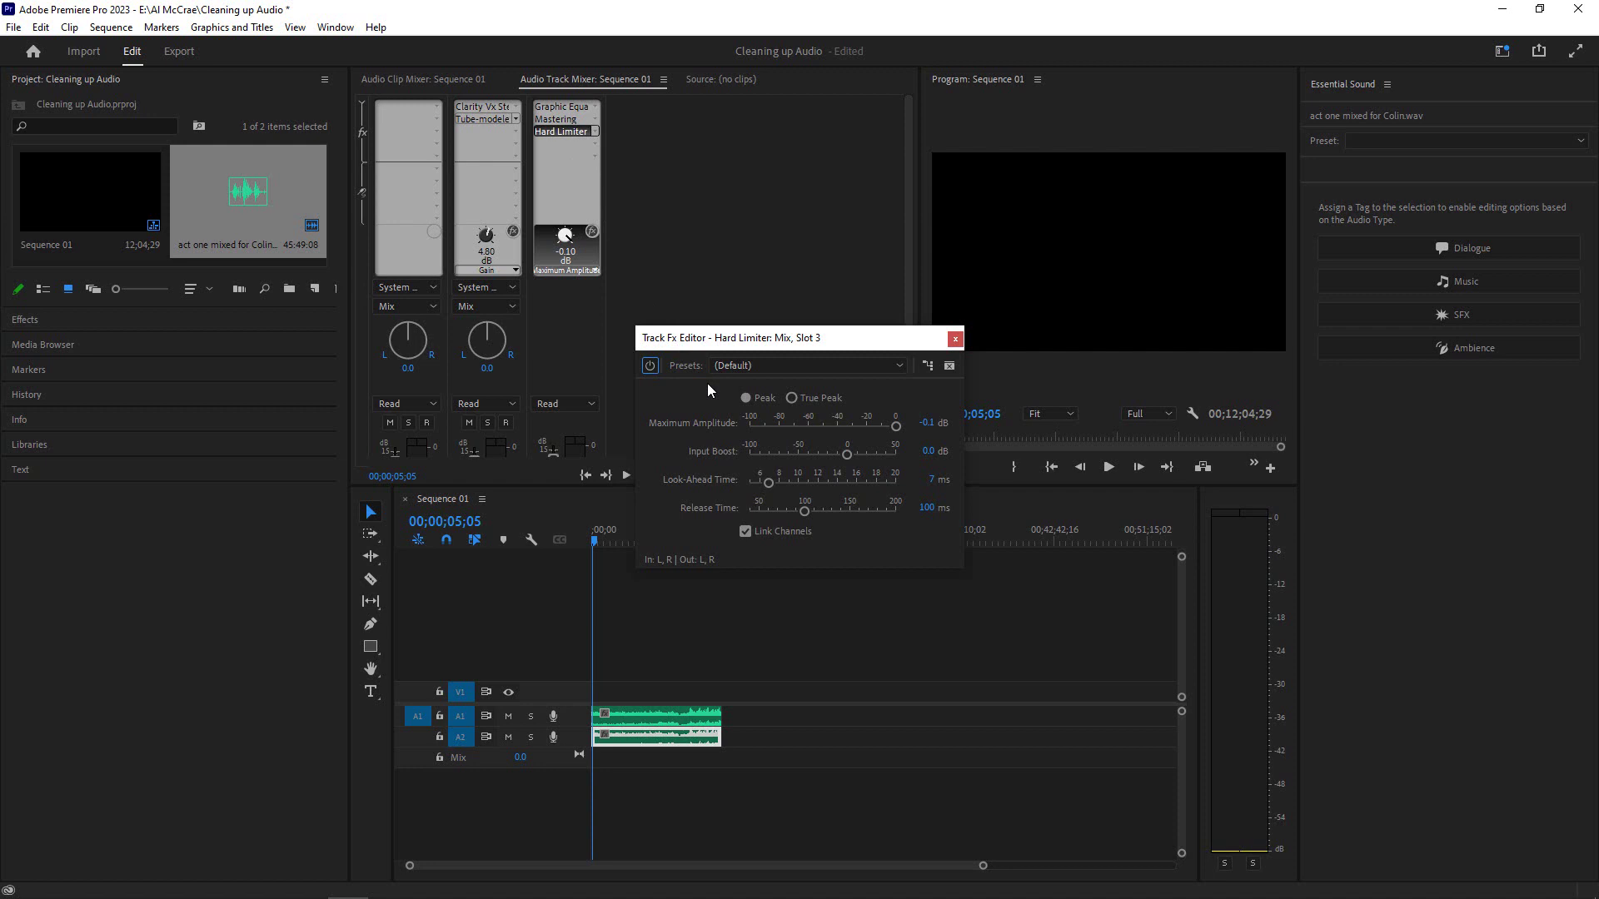
{"action": "left_click", "coordinate": [953, 341]}
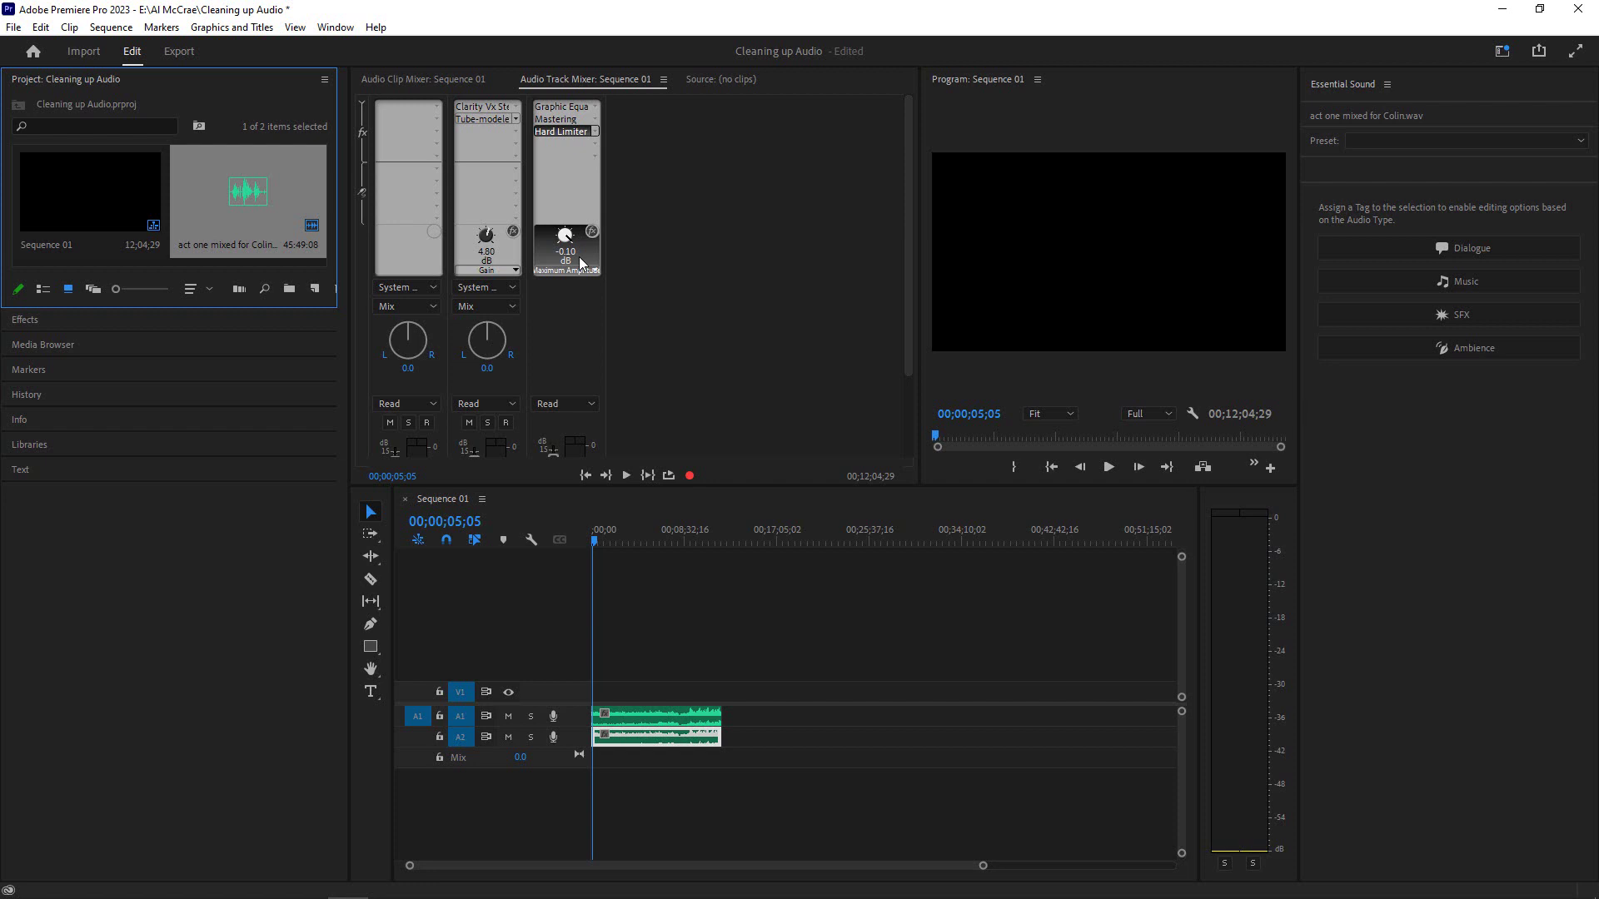
{"action": "left_click", "coordinate": [646, 288]}
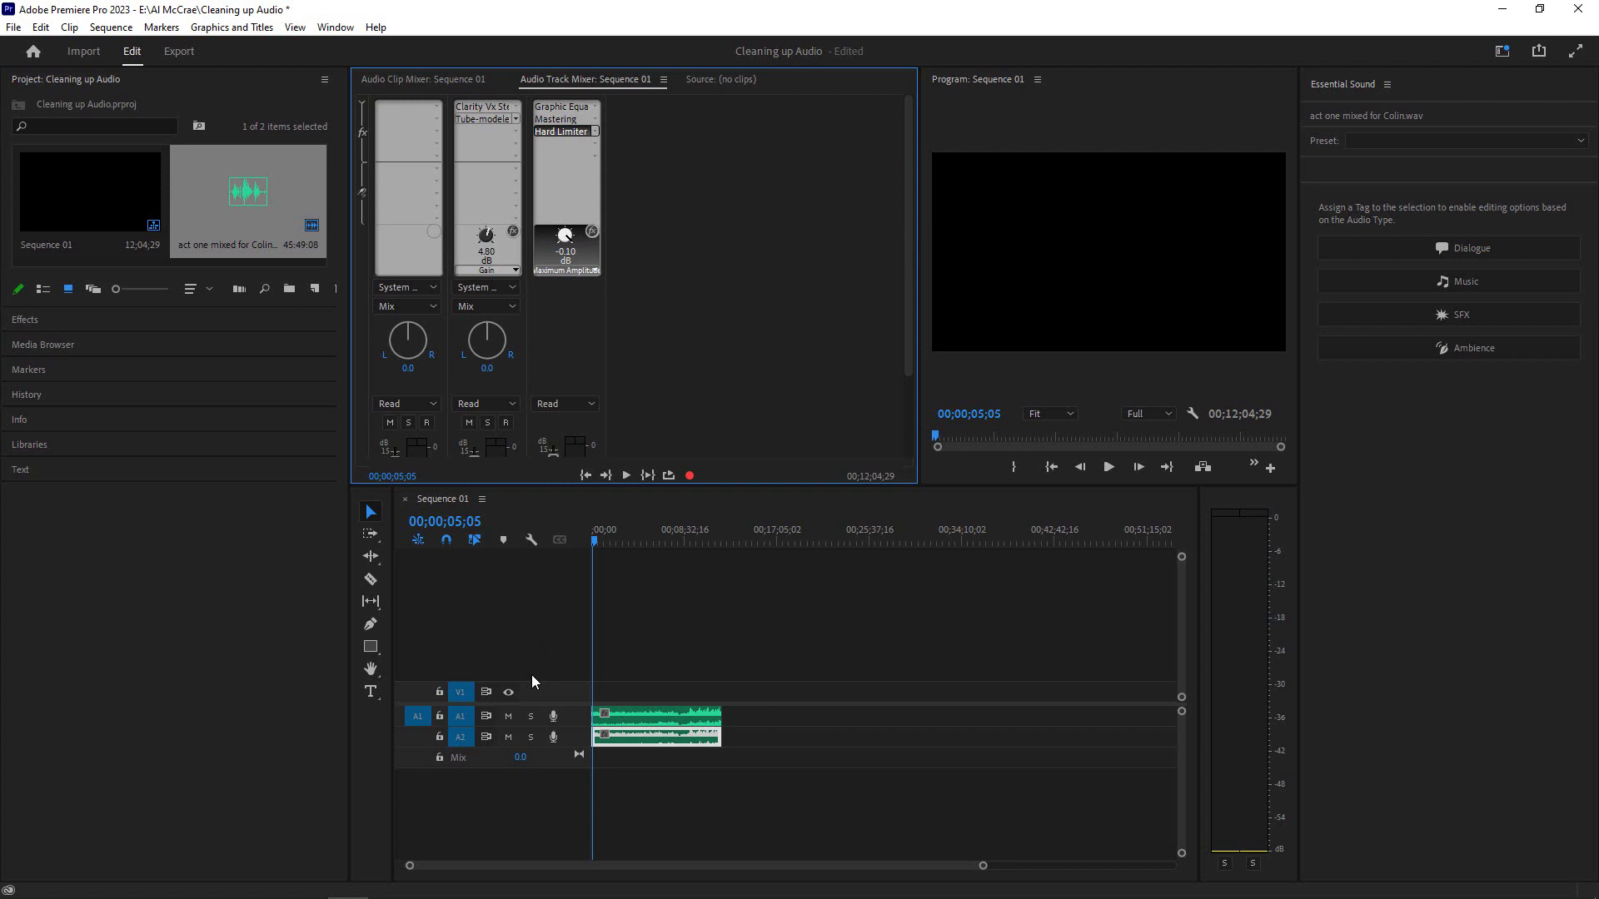
{"action": "left_click", "coordinate": [509, 737]}
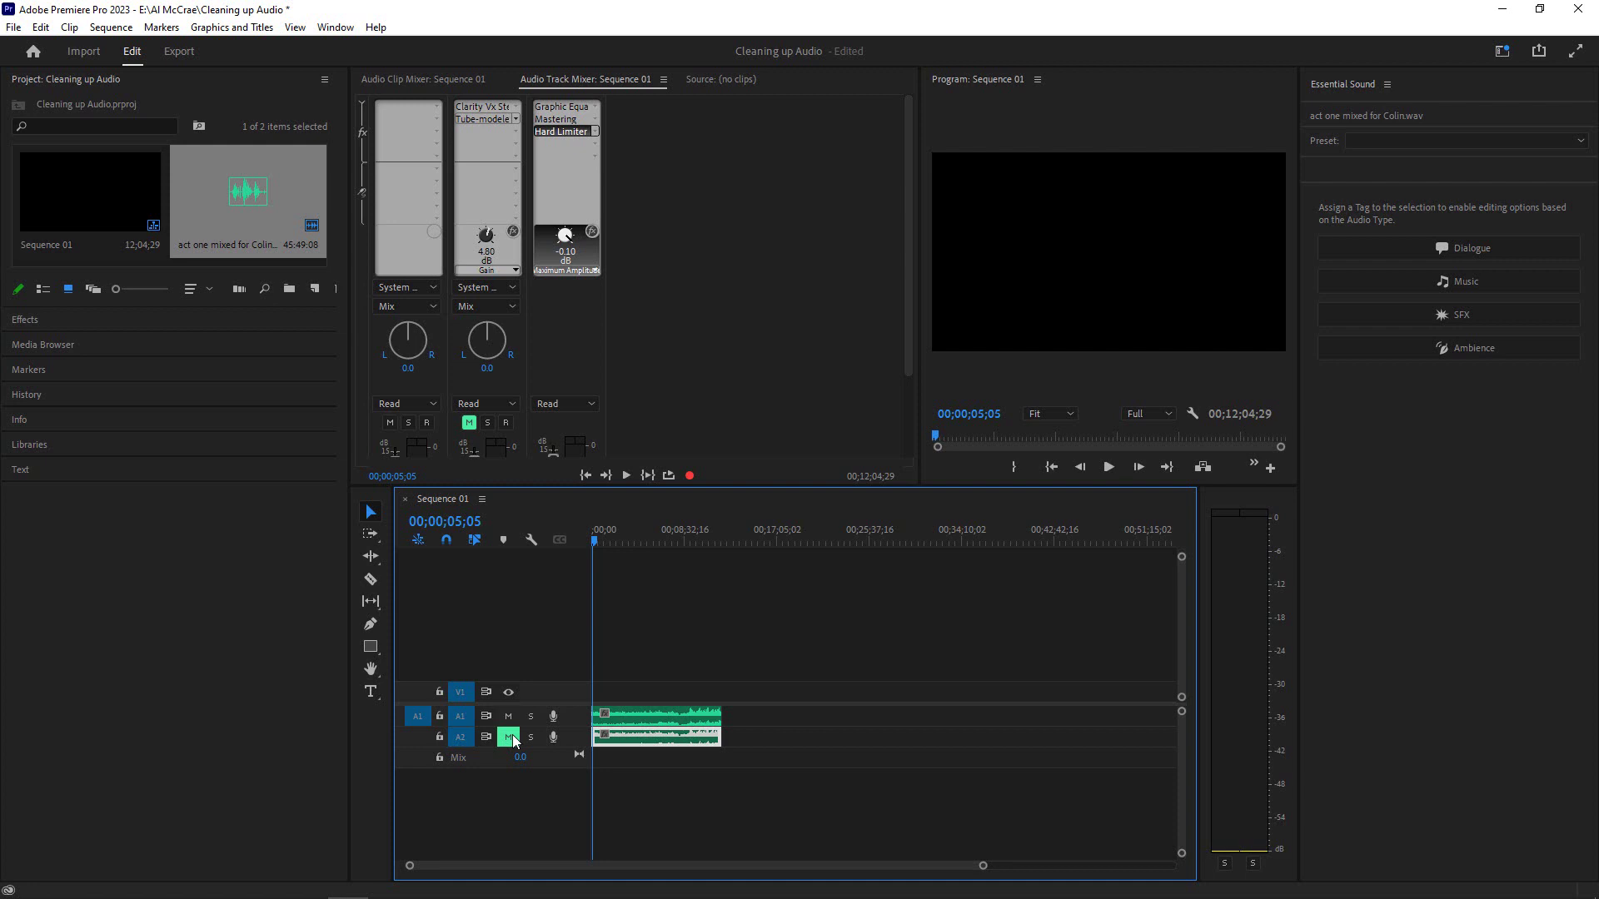
{"action": "left_click", "coordinate": [623, 707]}
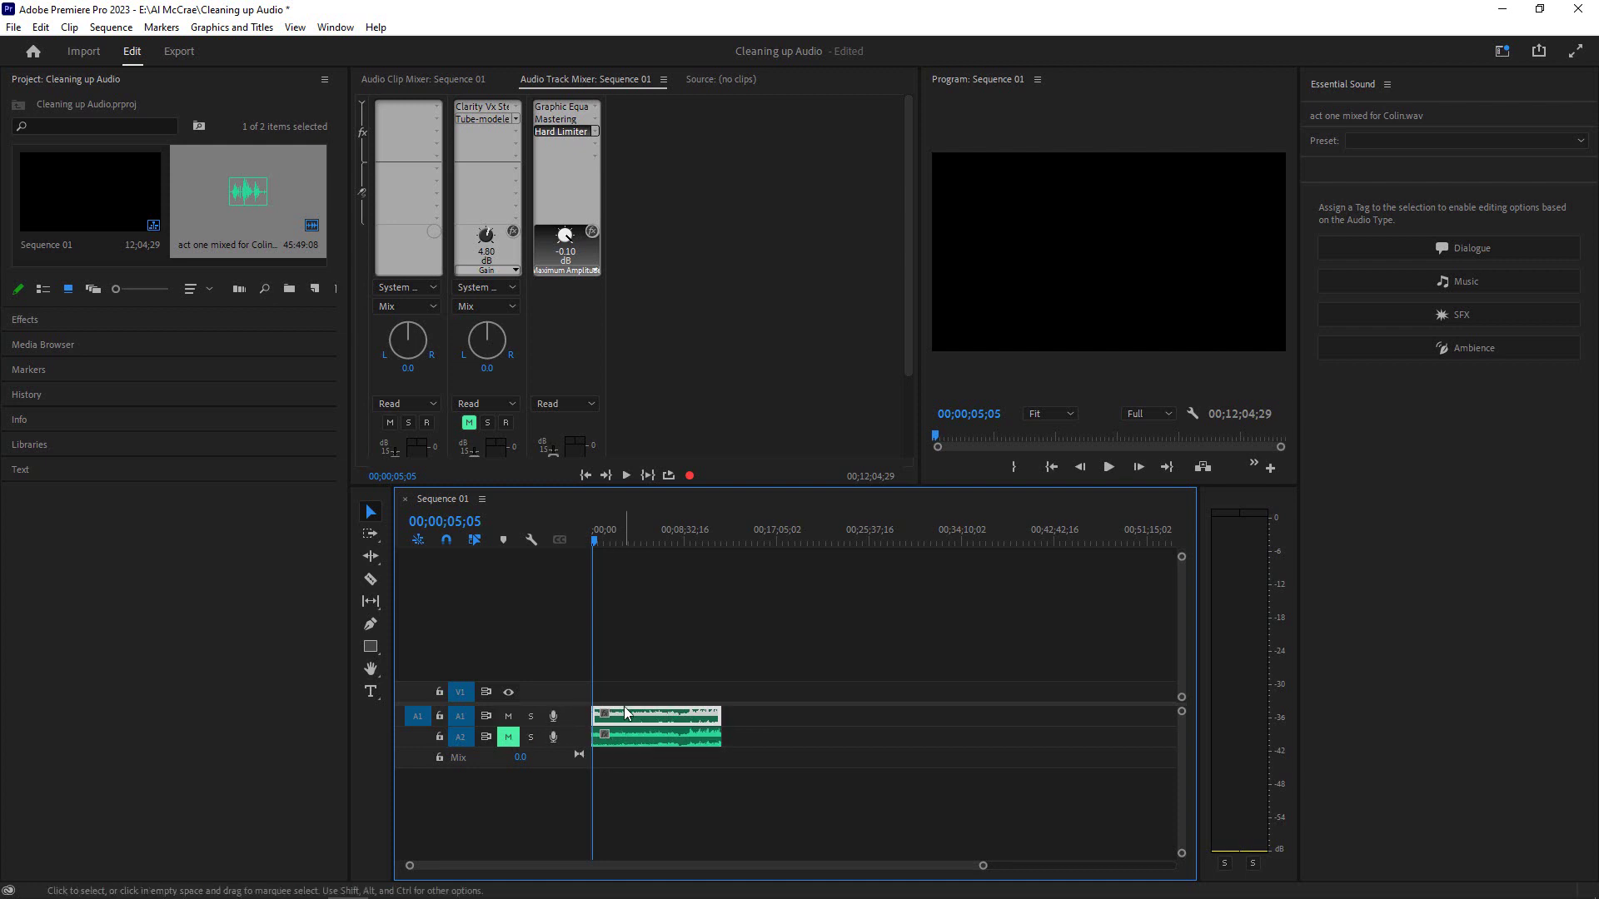
{"action": "key", "text": "space"}
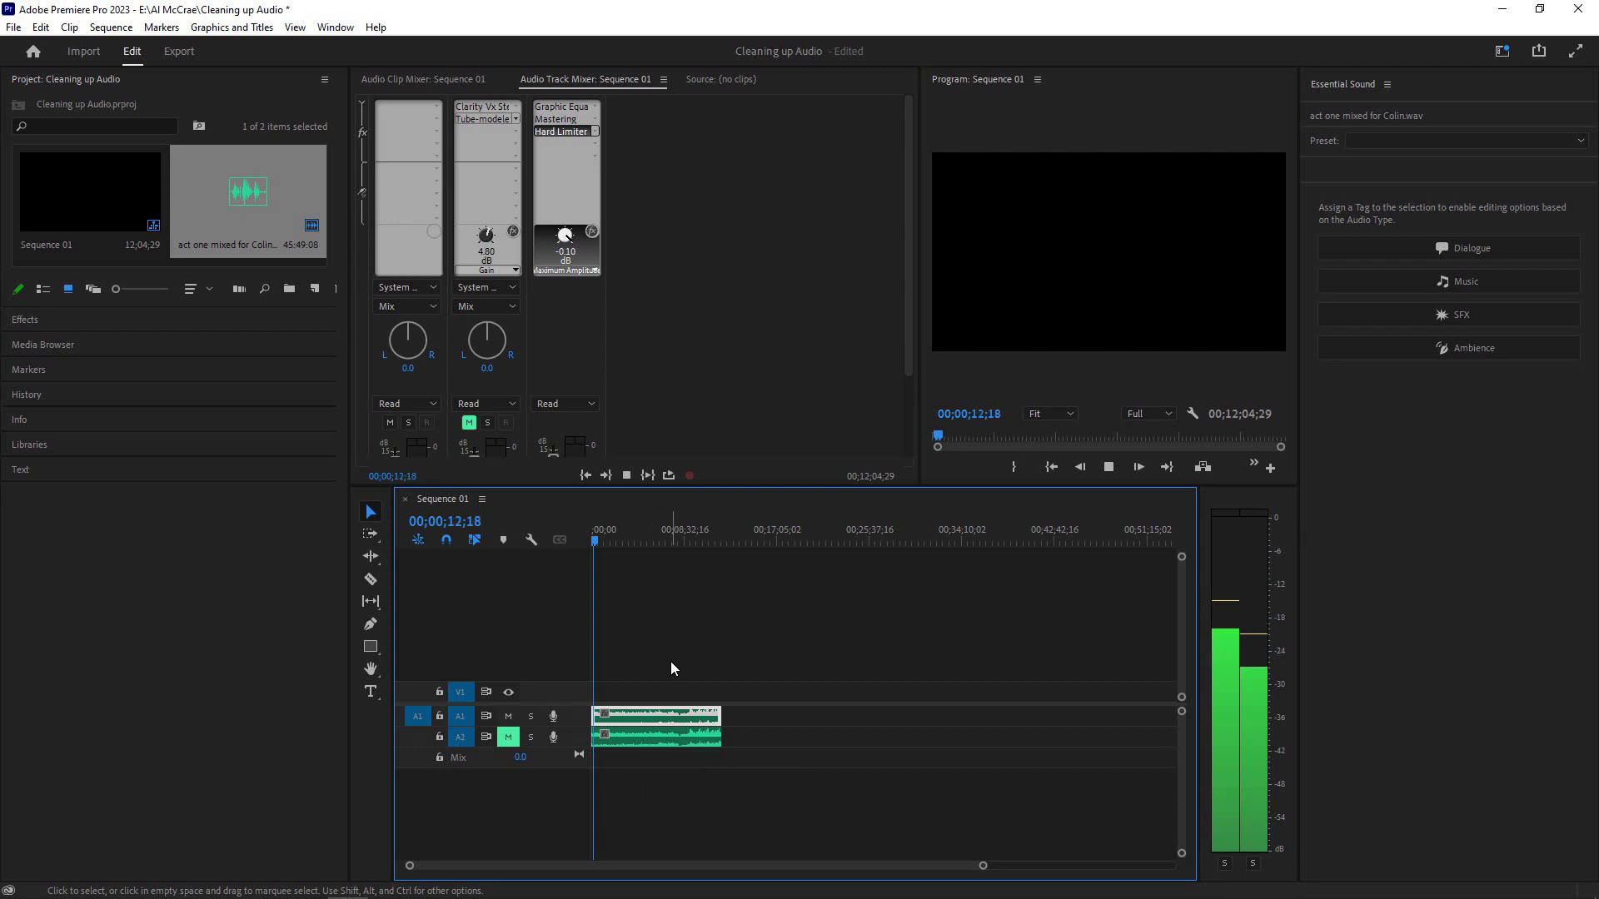
{"action": "key", "text": "space"}
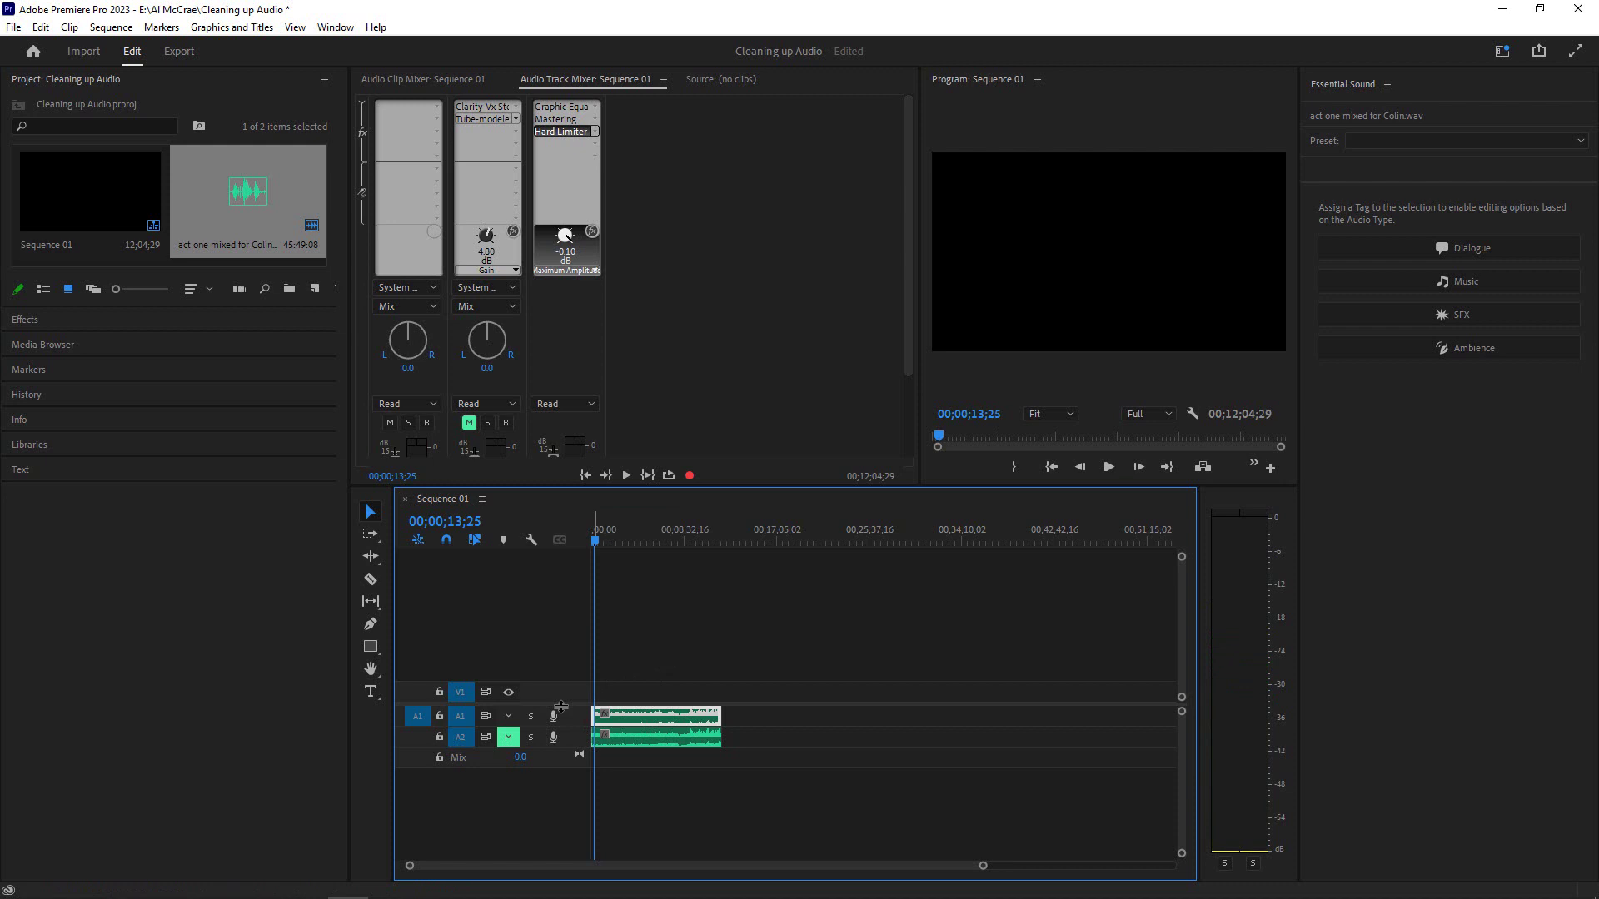
{"action": "left_click", "coordinate": [516, 741]}
{"action": "key", "text": "Home"}
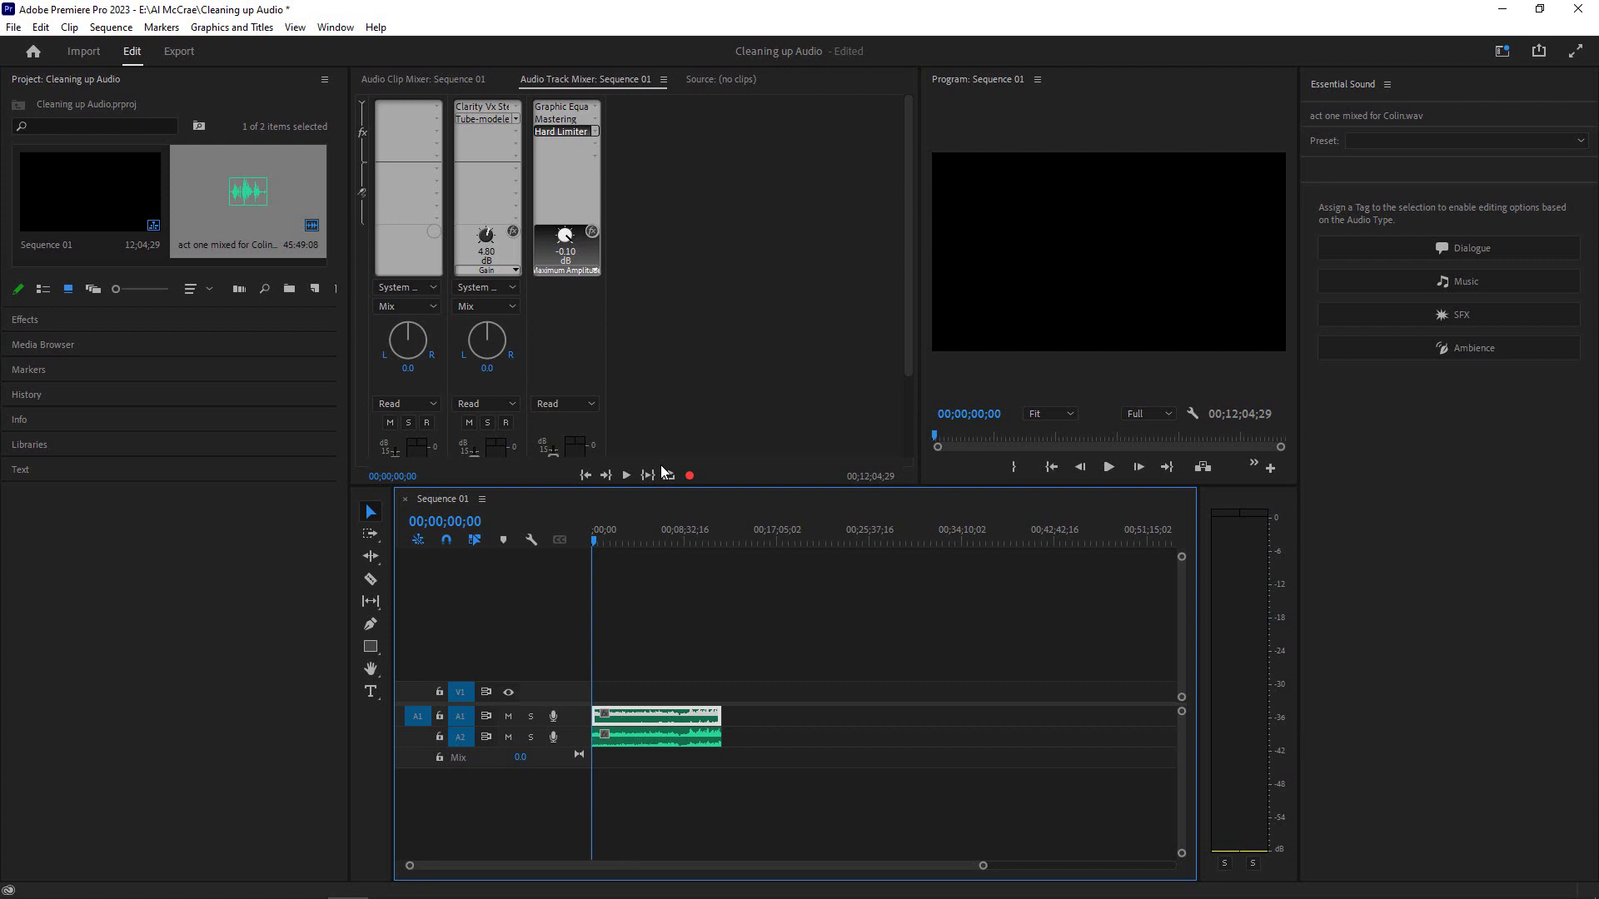
{"action": "key", "text": "space"}
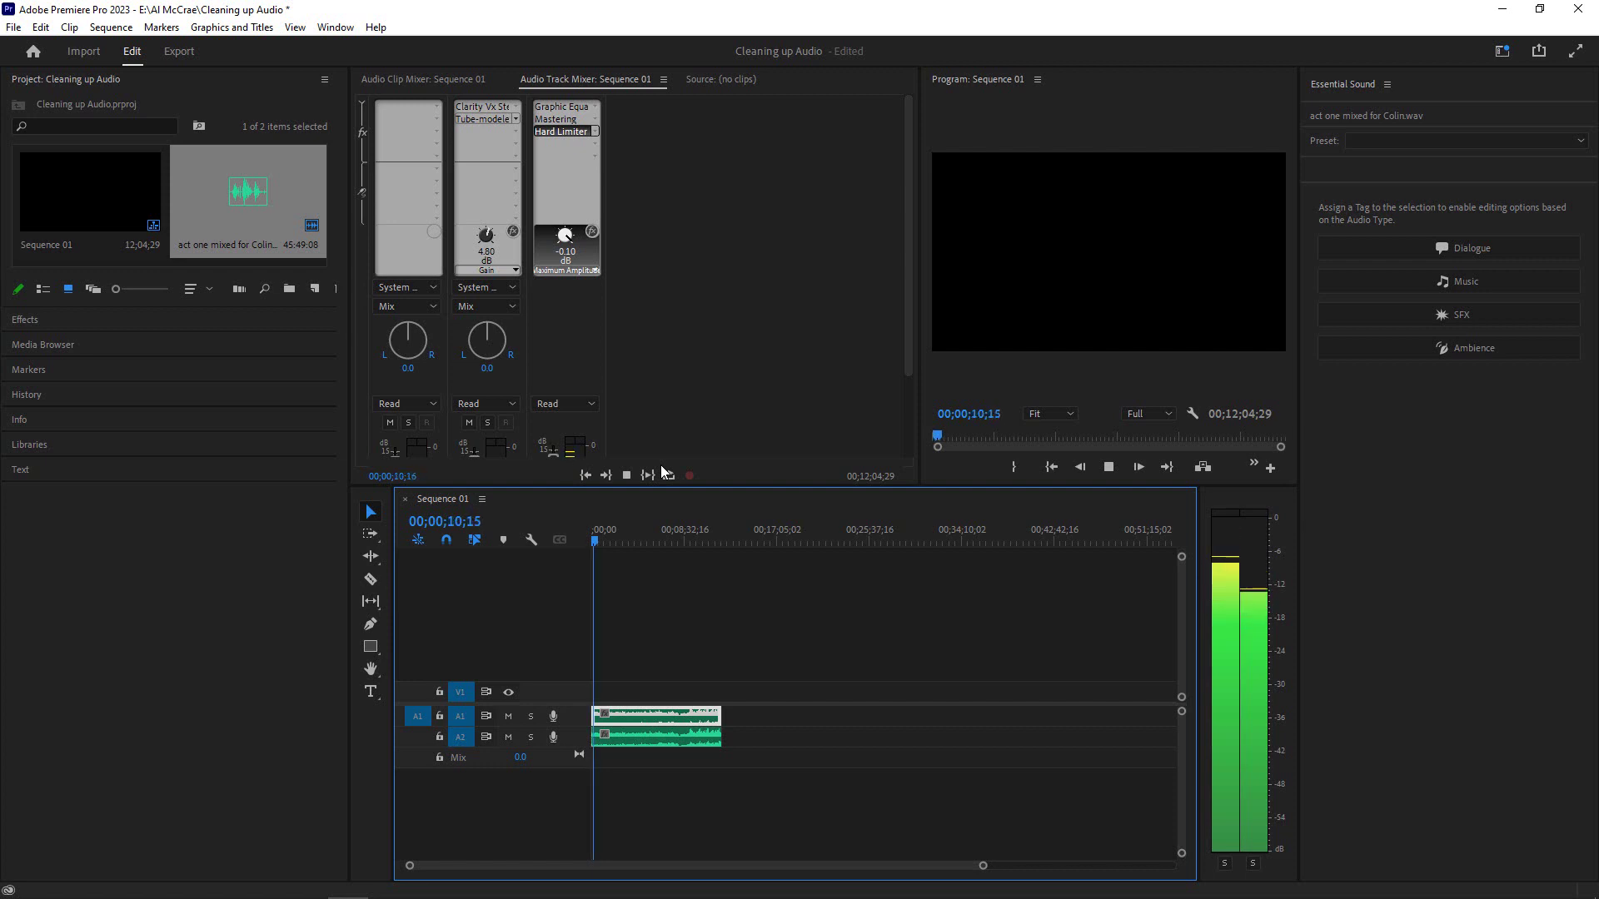
{"action": "left_click", "coordinate": [468, 423]}
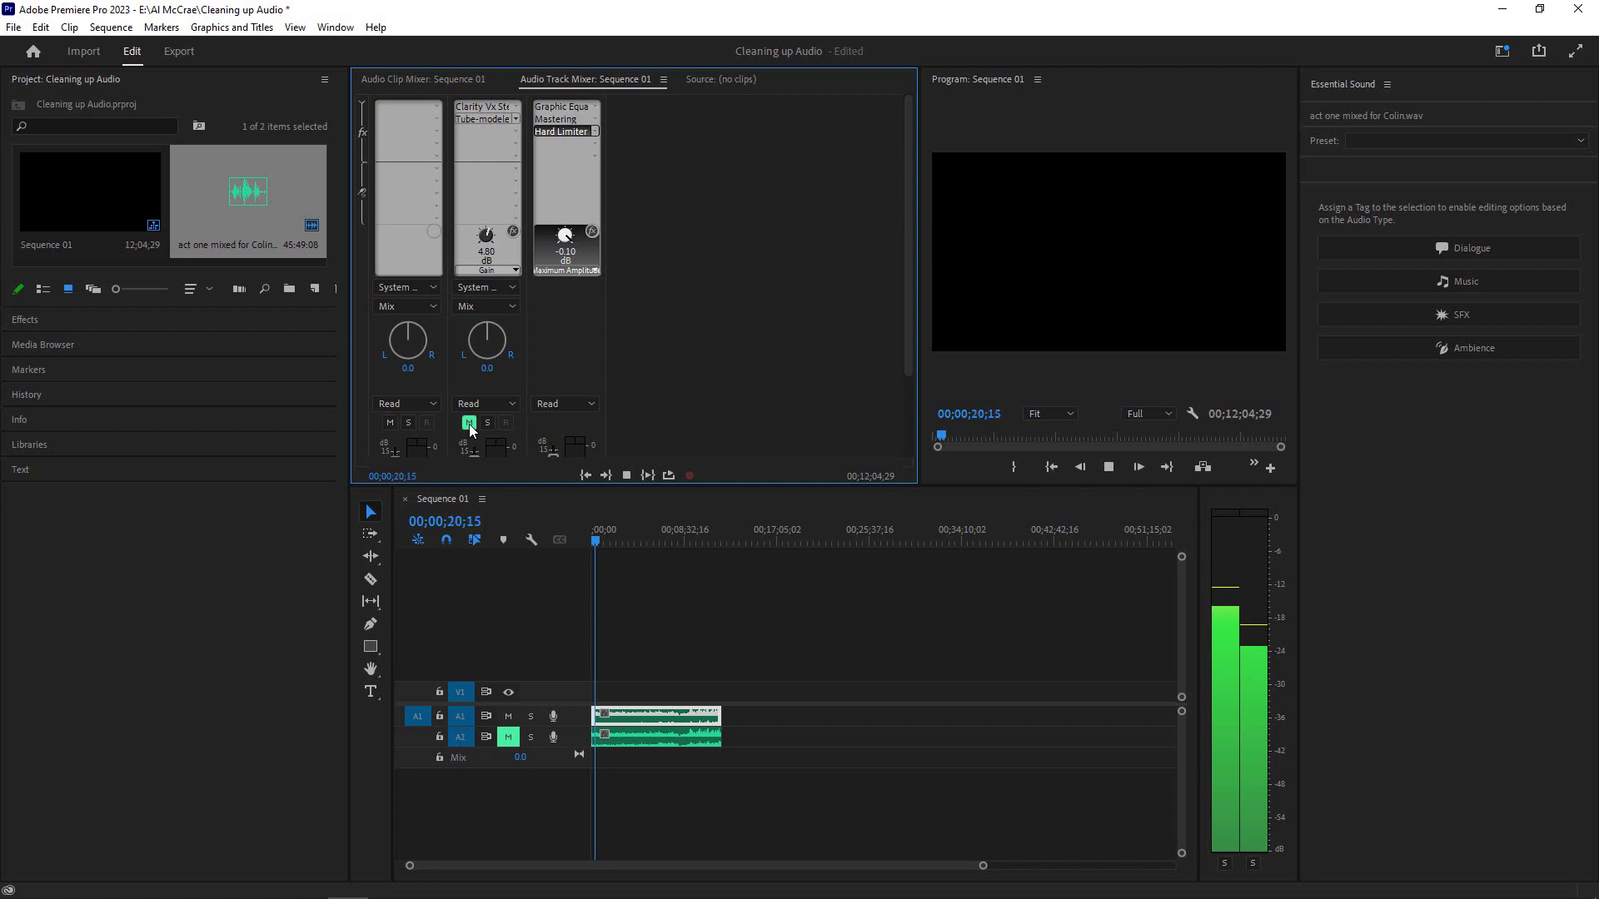
{"action": "left_click", "coordinate": [469, 422]}
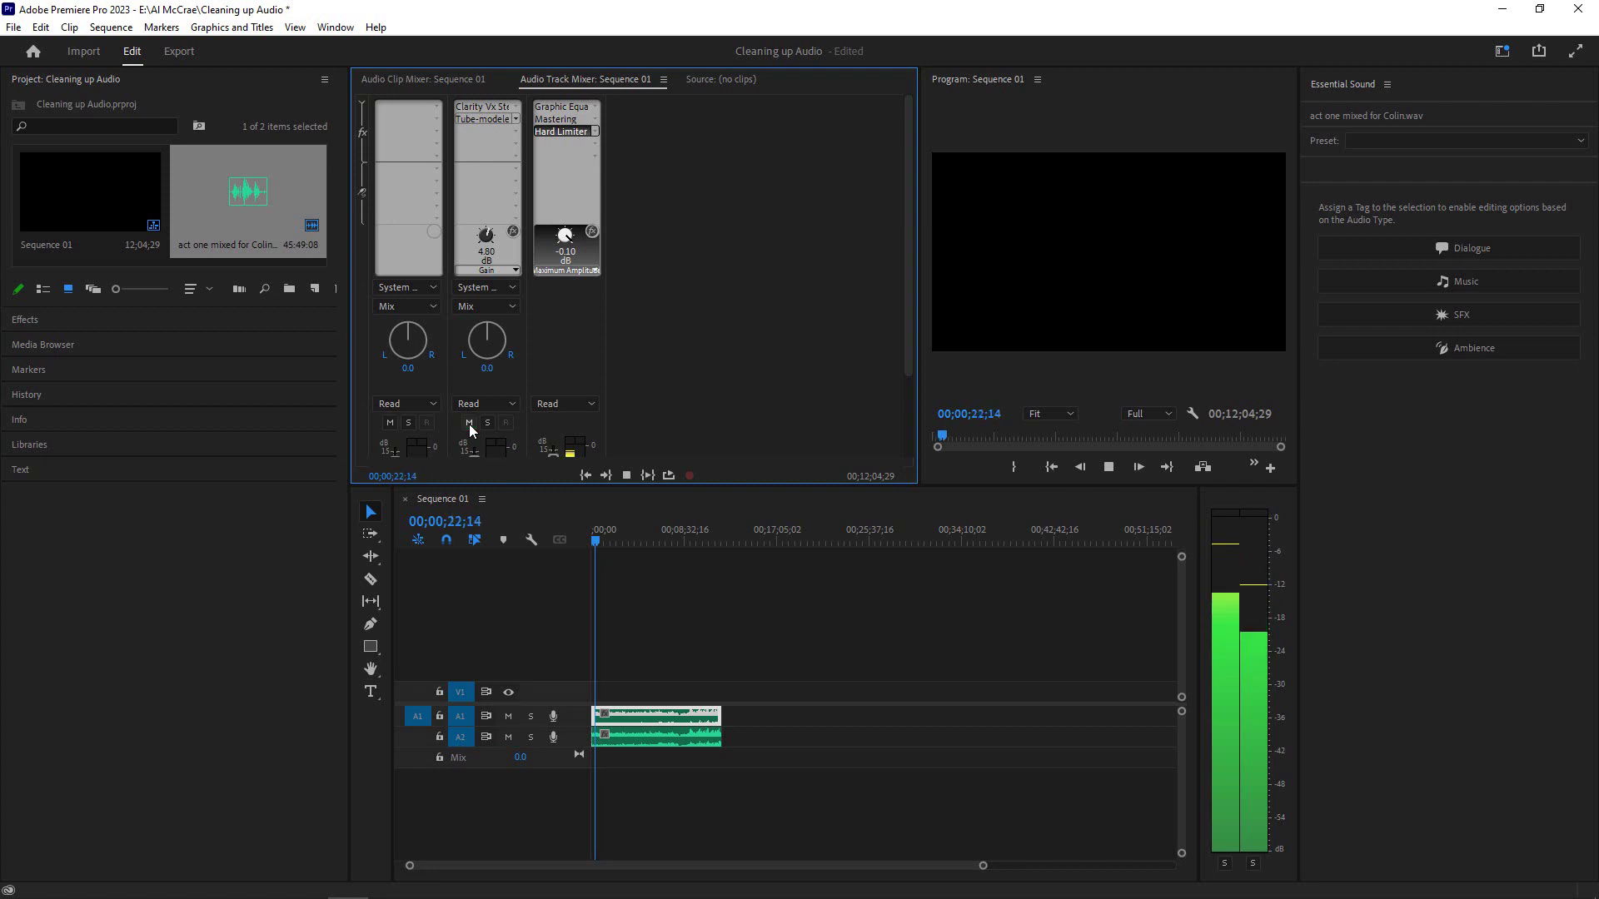
{"action": "key", "text": "space"}
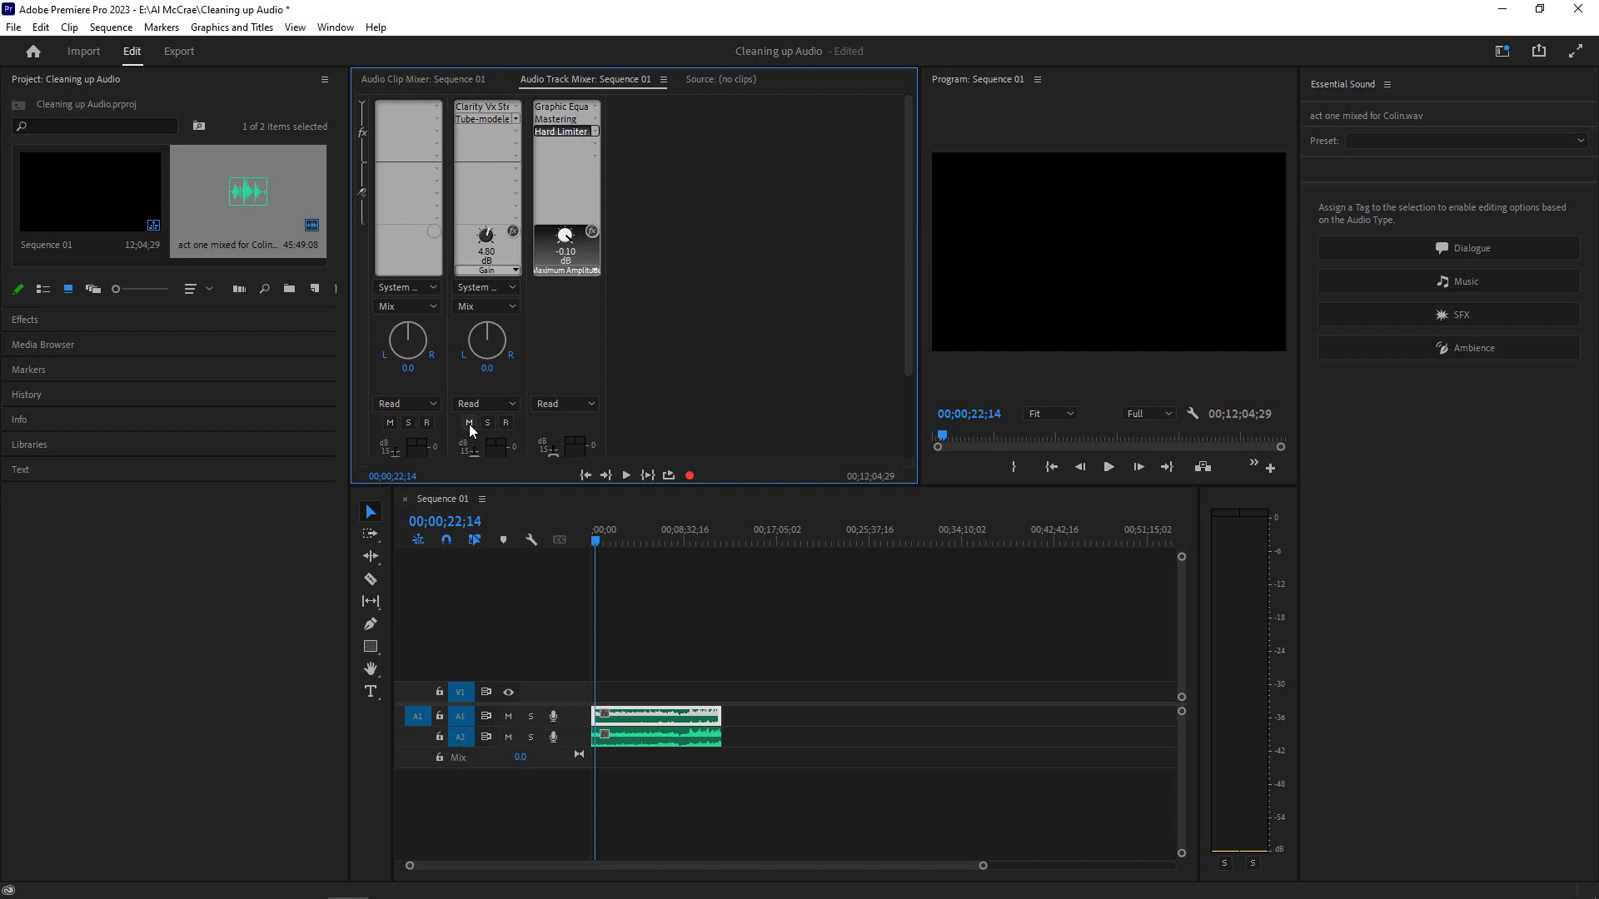
Step: Switch the mixer to its fader view, showing original at -0.3 and copy at 0.0
{"action": "left_click", "coordinate": [362, 103]}
{"action": "left_click", "coordinate": [362, 102]}
{"action": "left_click", "coordinate": [361, 102]}
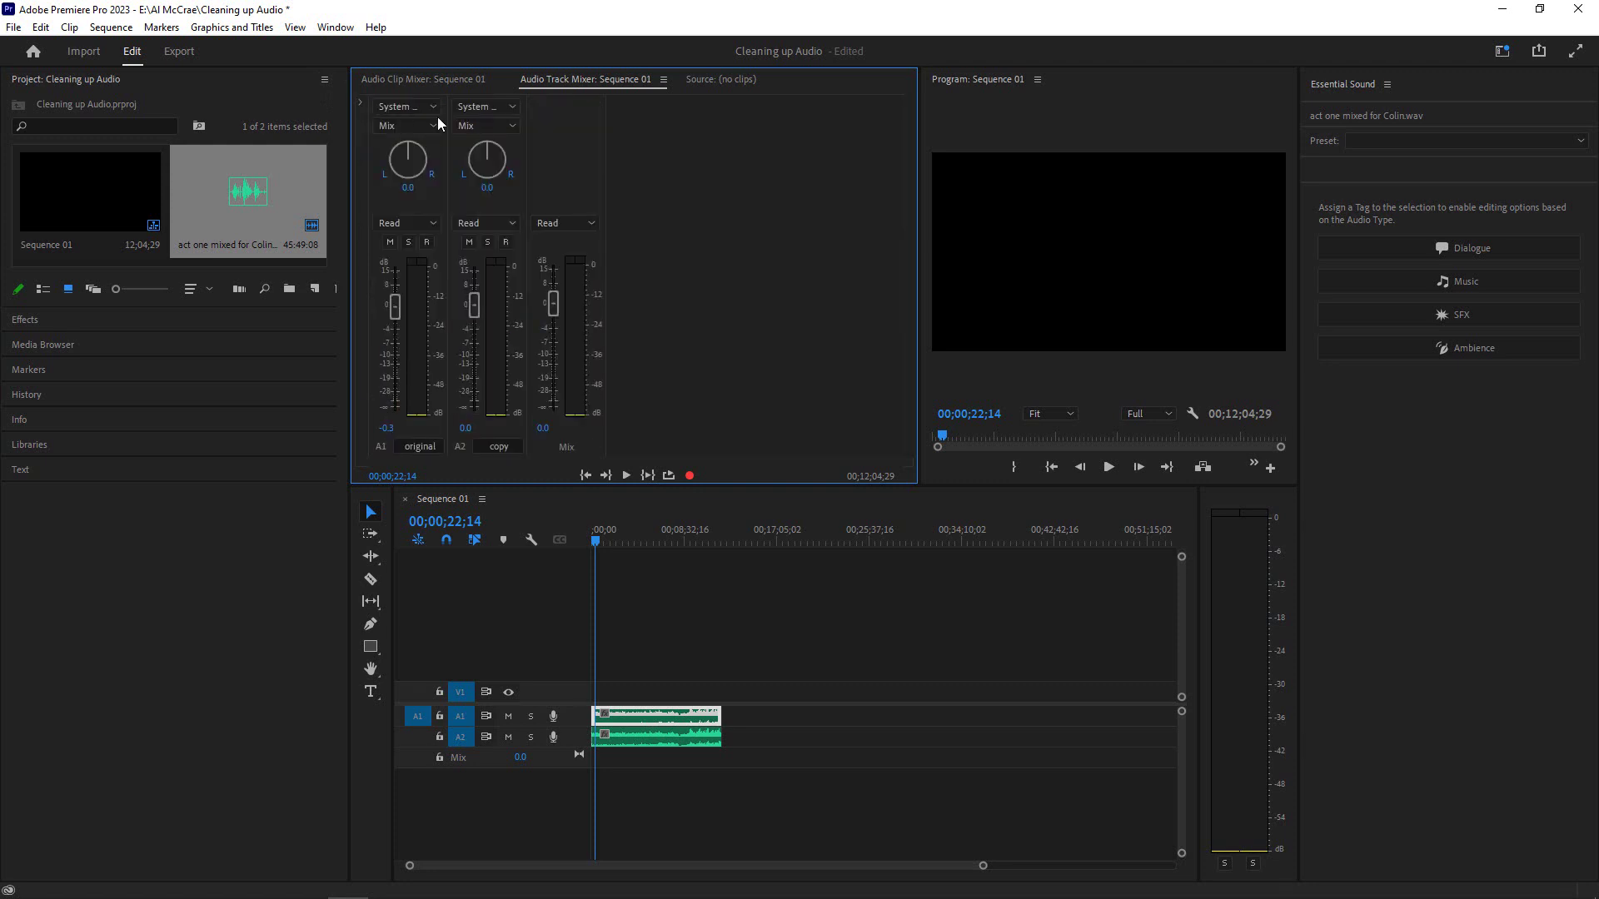
{"action": "left_click", "coordinate": [361, 103]}
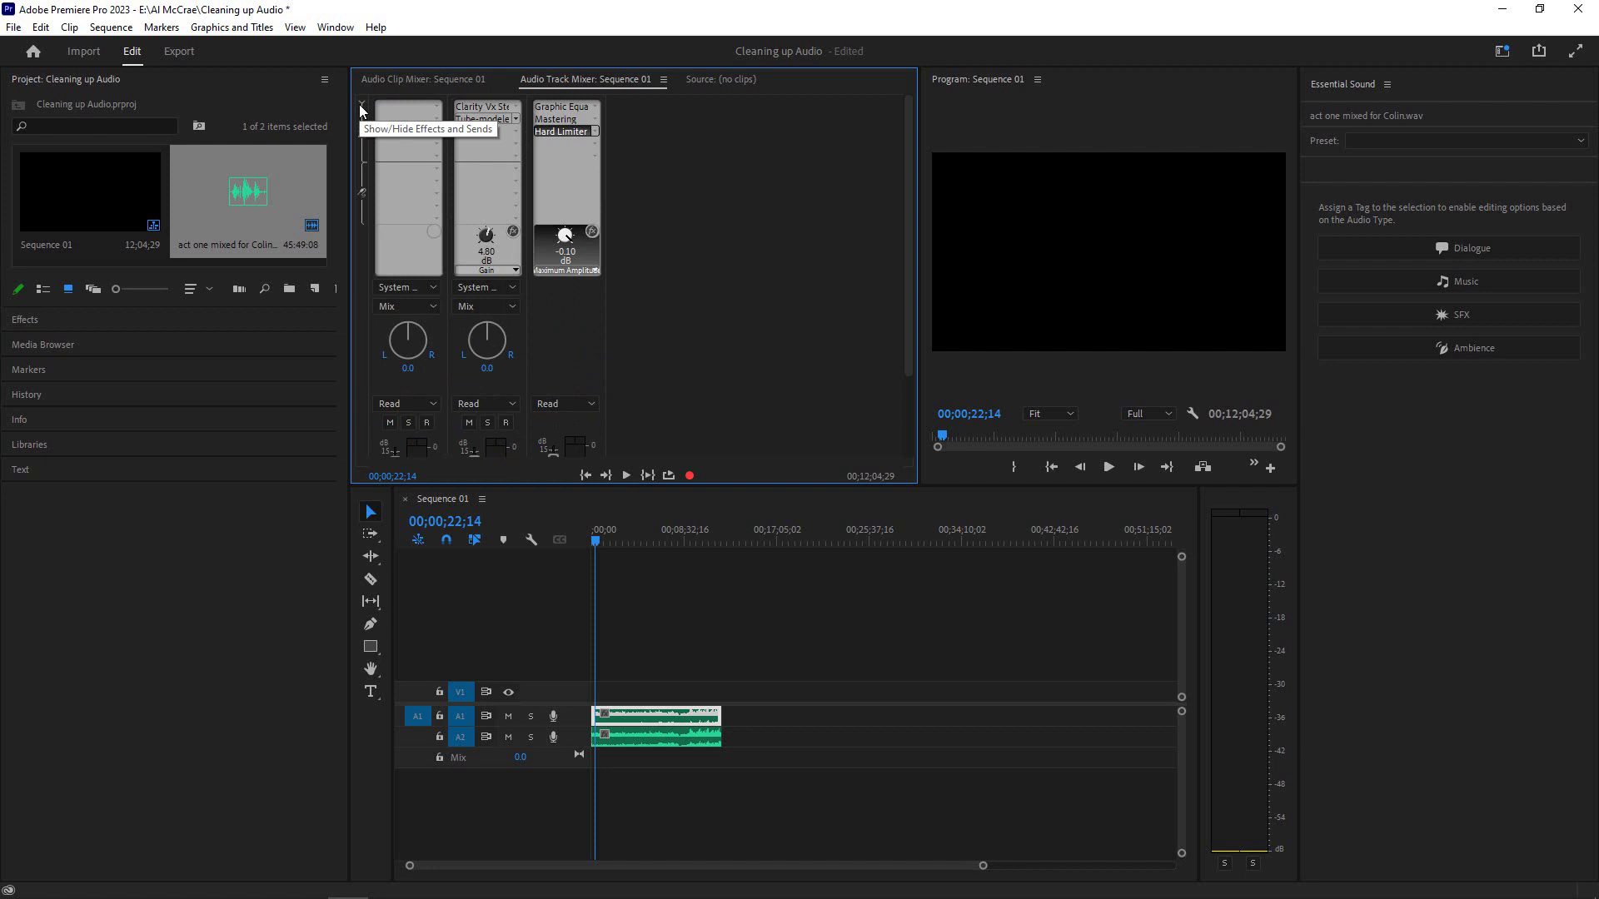
{"action": "left_click", "coordinate": [361, 104]}
{"action": "left_click", "coordinate": [361, 104]}
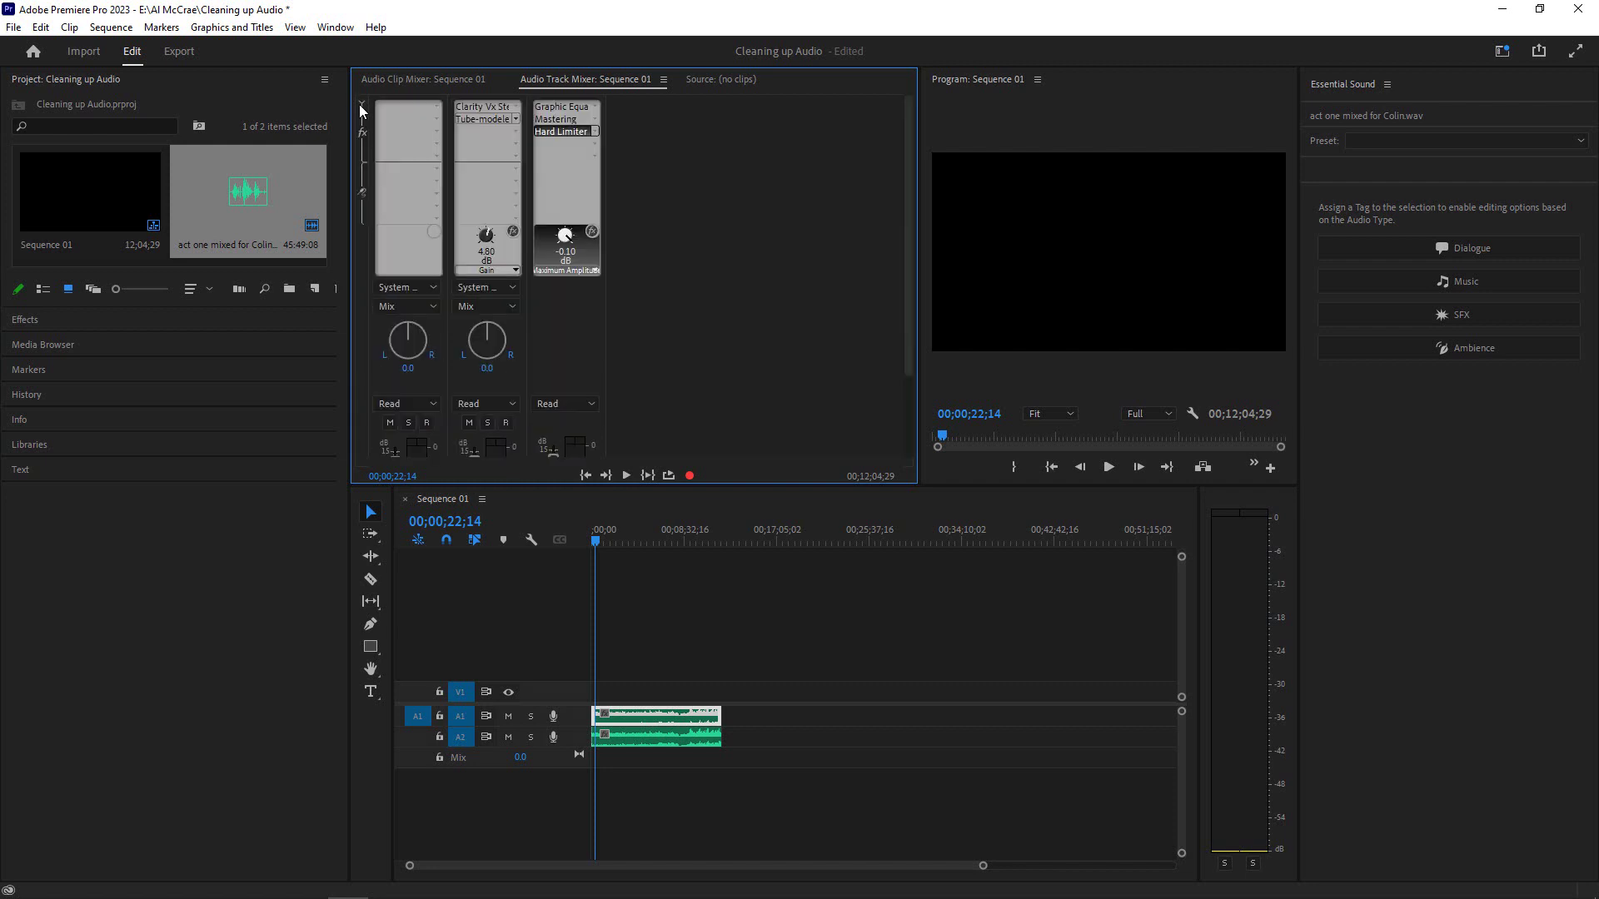
{"action": "left_click", "coordinate": [361, 103]}
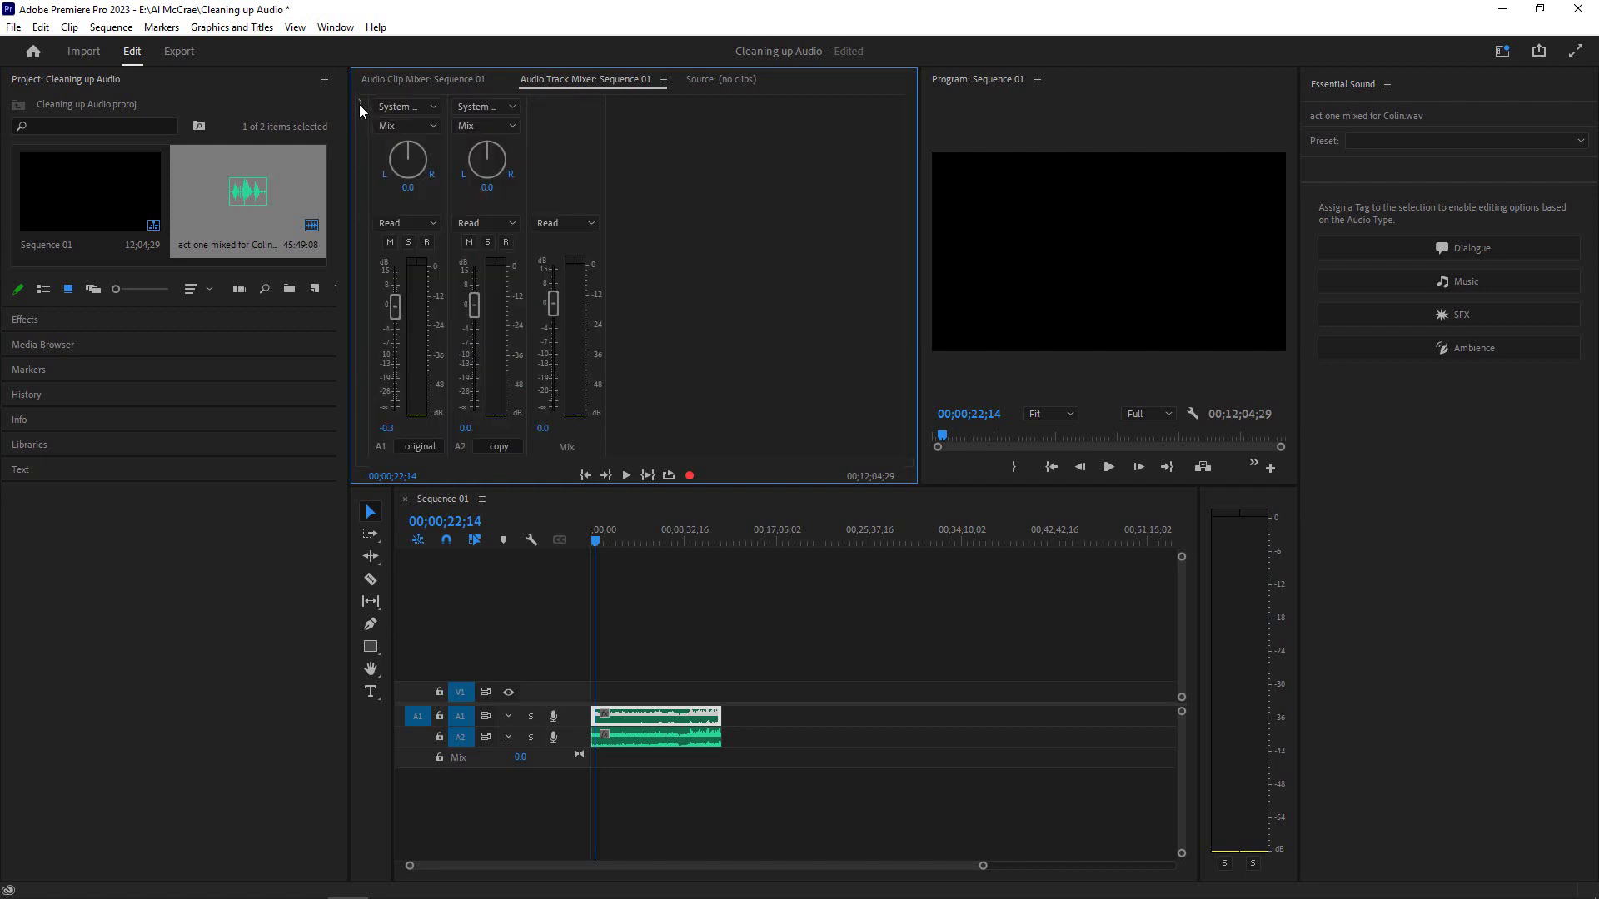